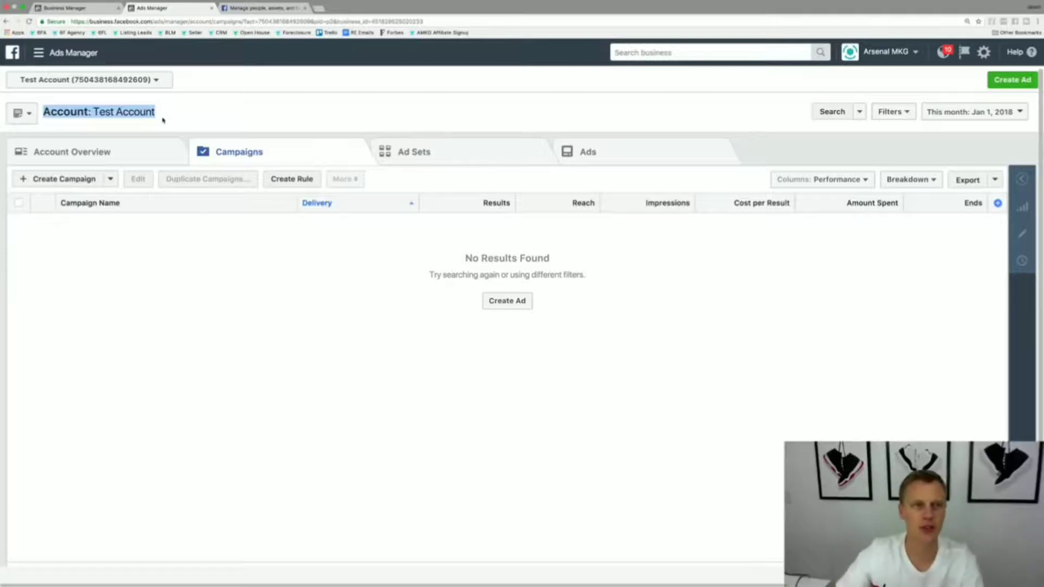
pyautogui.click(54, 52)
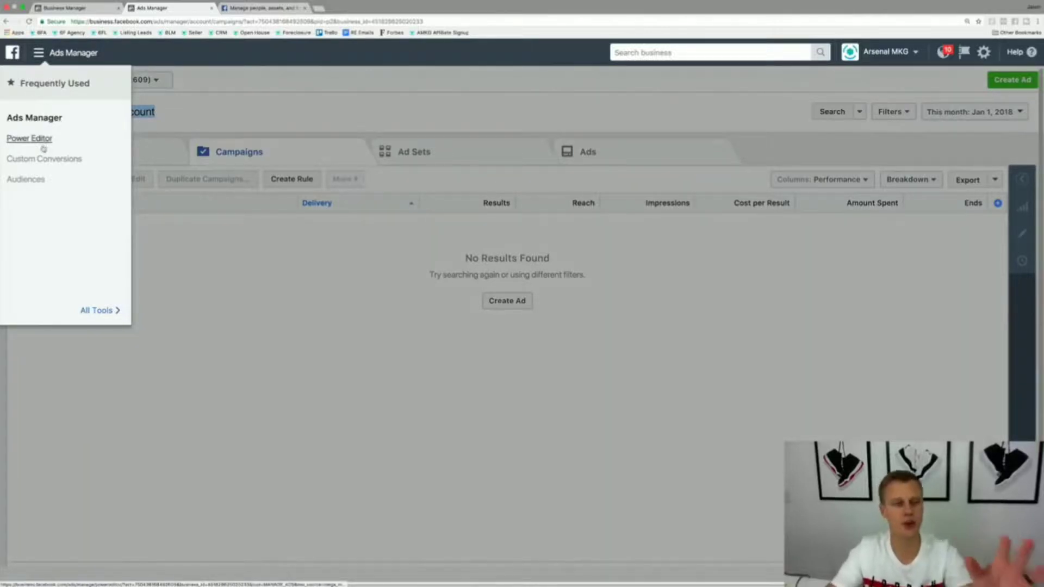
pyautogui.click(99, 310)
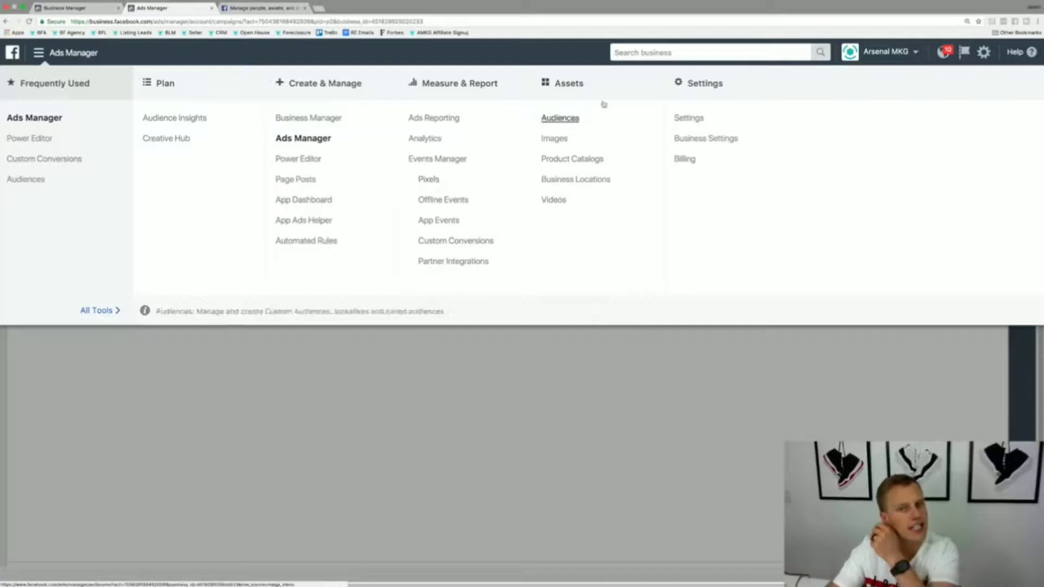
pyautogui.click(607, 374)
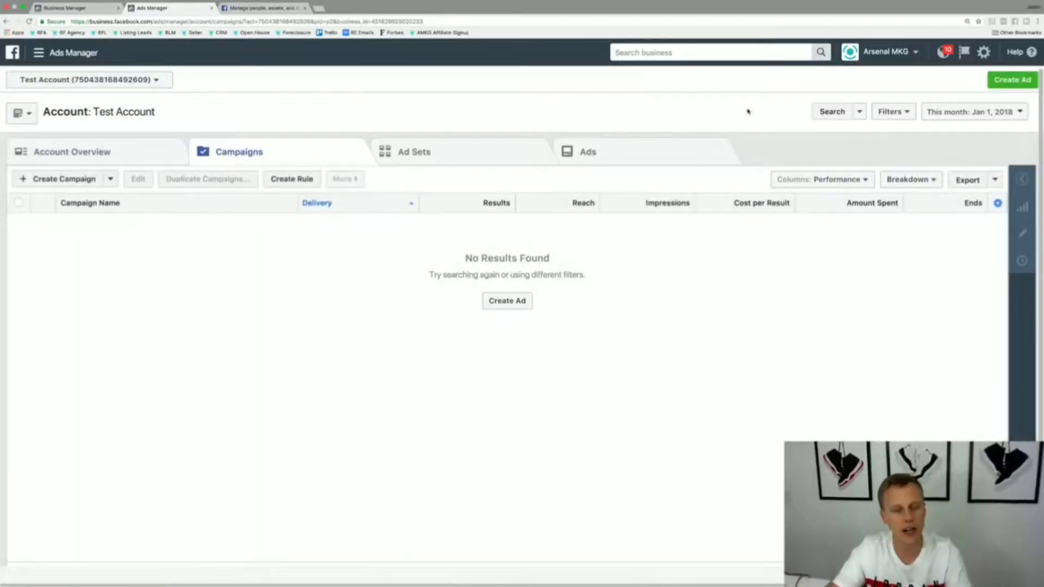
# - Search the business tools for "pixel" and open the Pixels tool
pyautogui.click(633, 53)
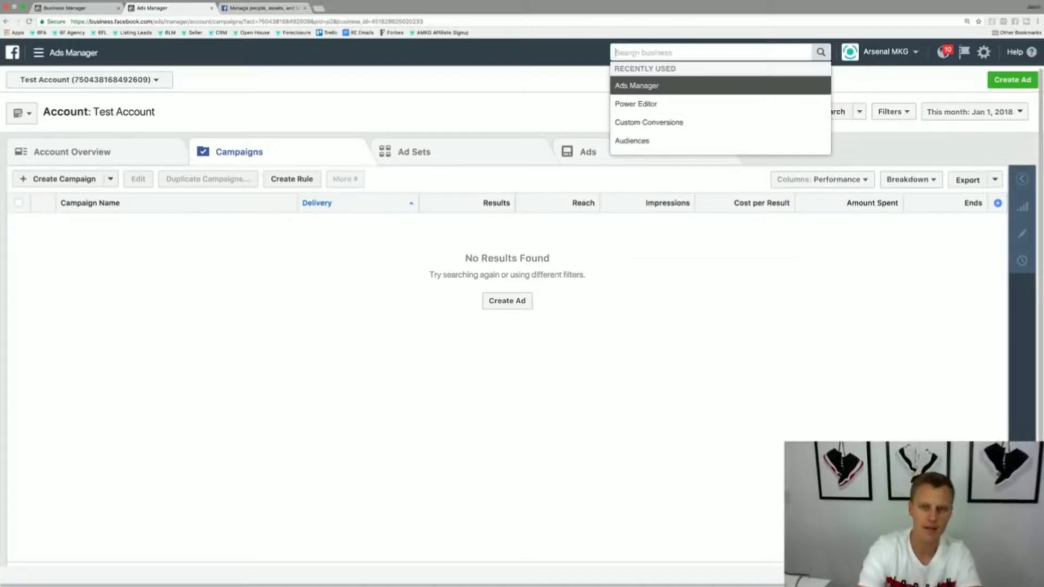
pyautogui.write('pixel')
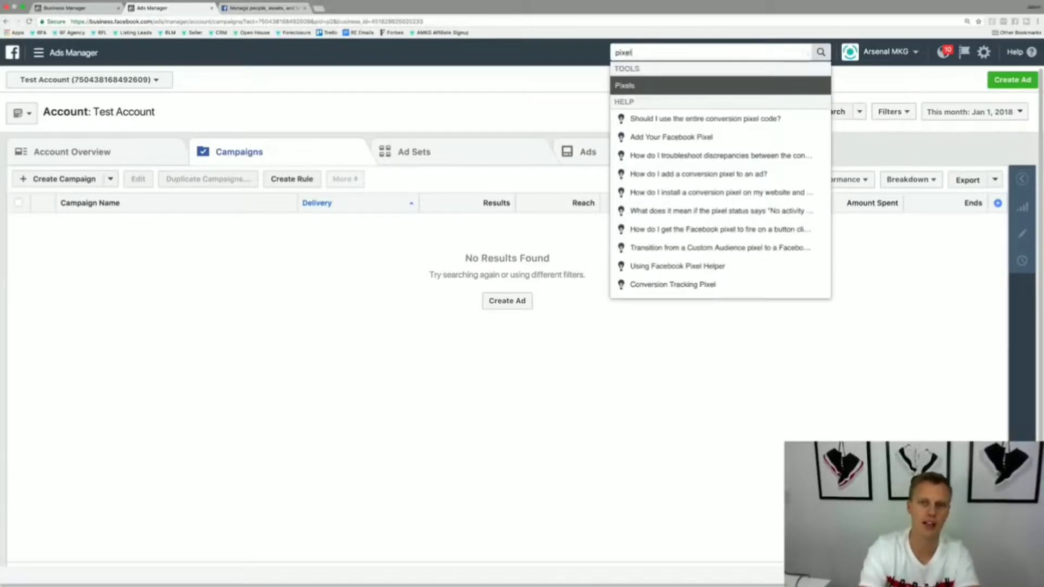
pyautogui.press('Return')
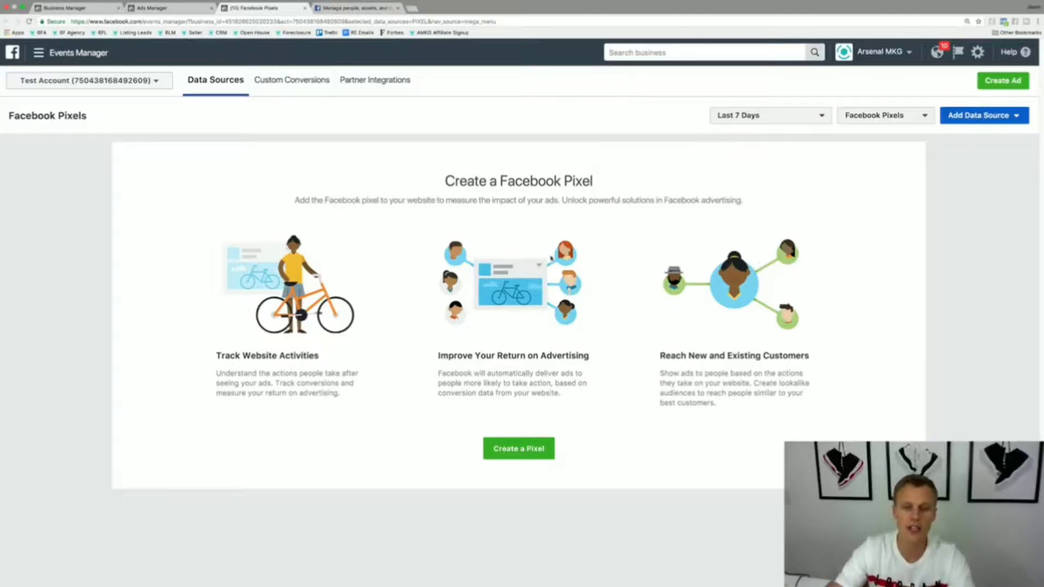
pyautogui.click(518, 452)
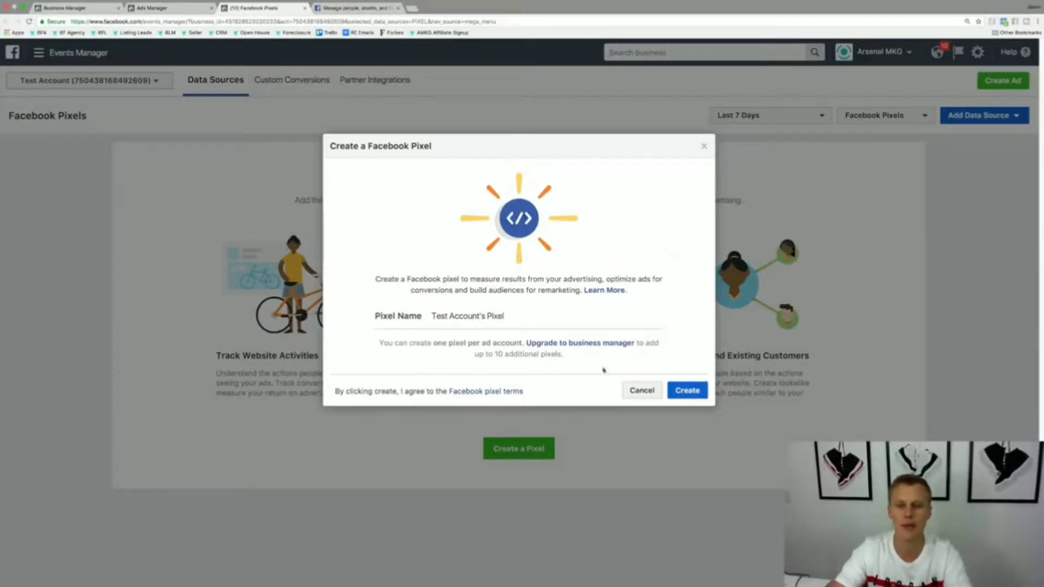
pyautogui.click(688, 391)
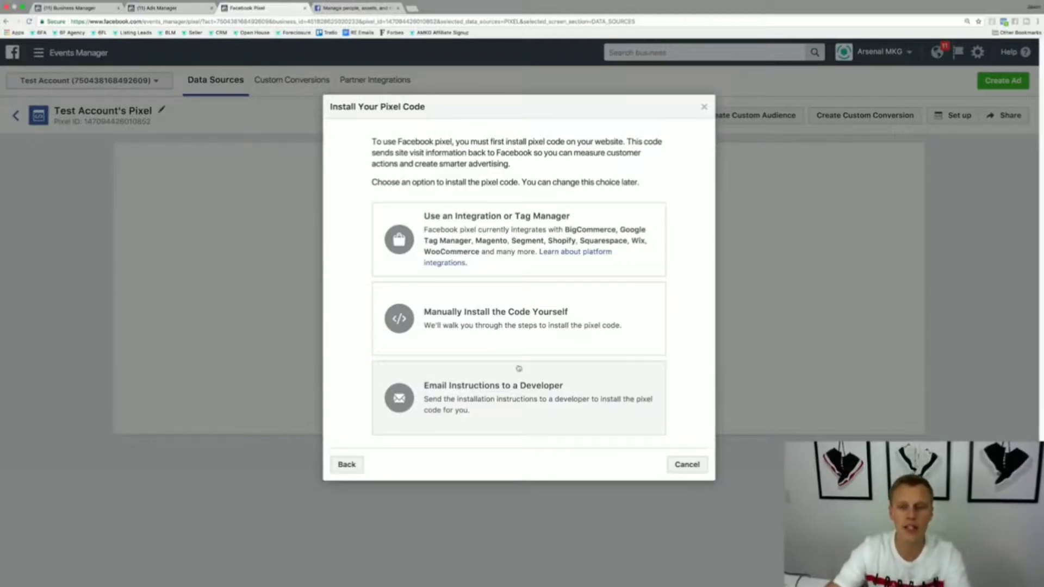
# - Choose to install the pixel code manually, go through the header instructions and copy the entire Facebook pixel code
pyautogui.click(498, 319)
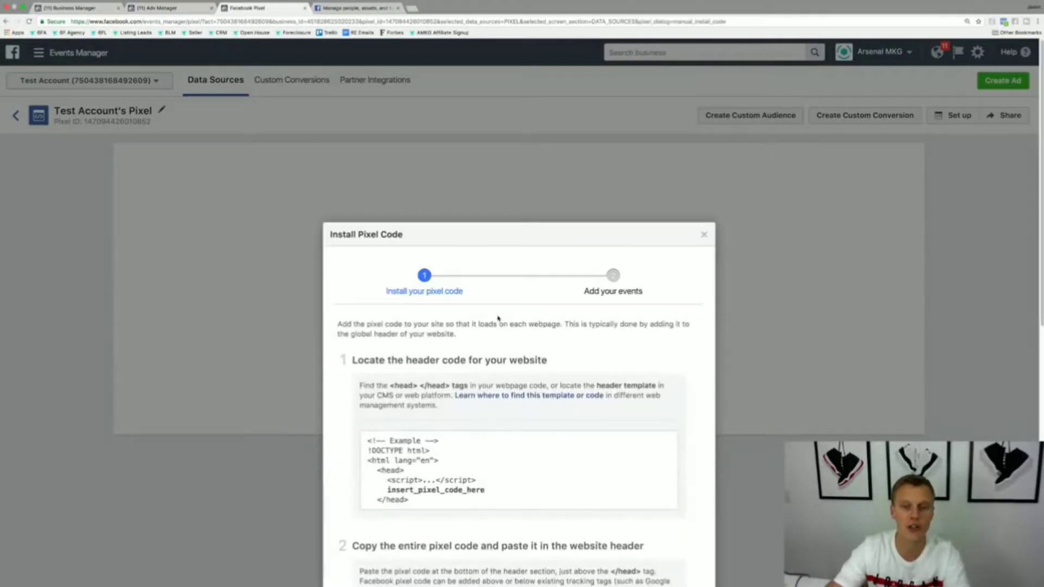
pyautogui.scroll(-5, 334, 399)
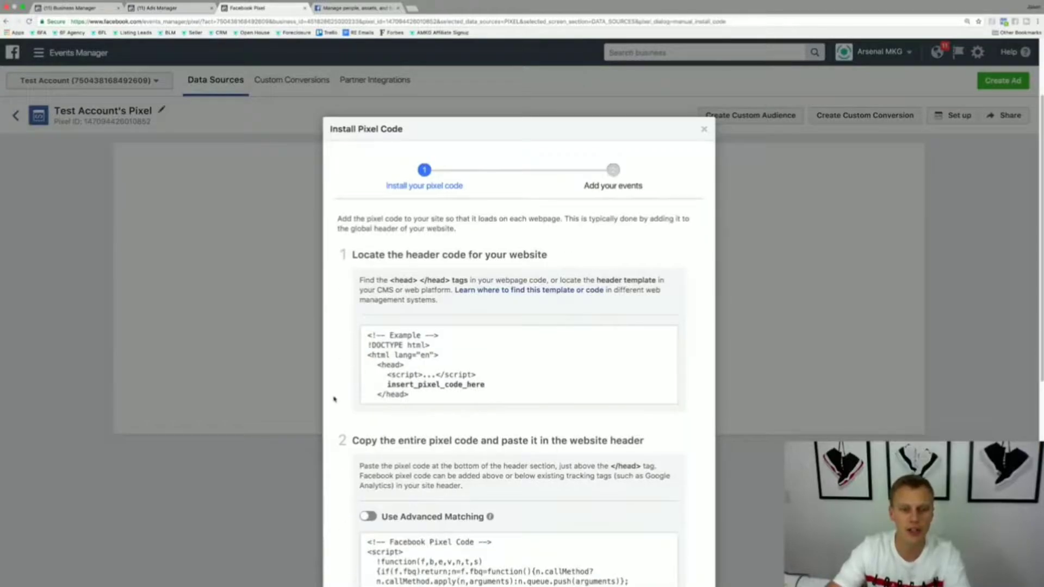
pyautogui.moveTo(368, 134); pyautogui.dragTo(597, 133)
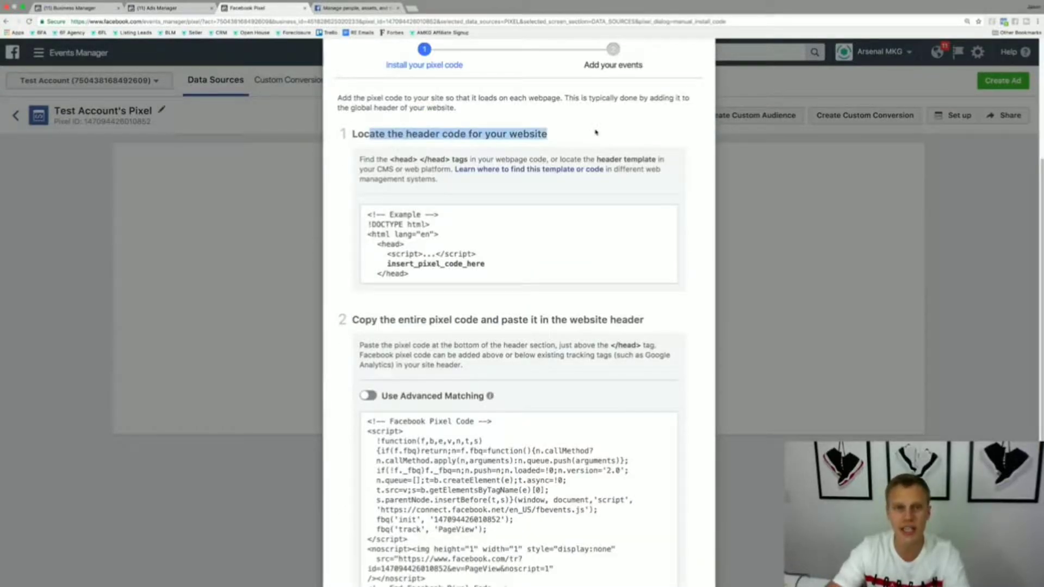
pyautogui.scroll(-2, 332, 278)
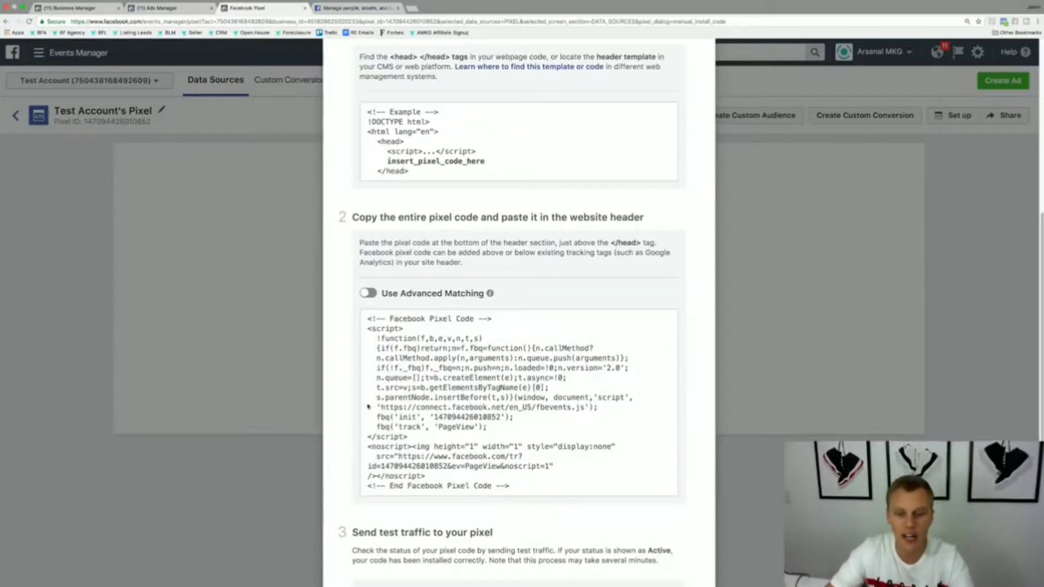
pyautogui.click(517, 397)
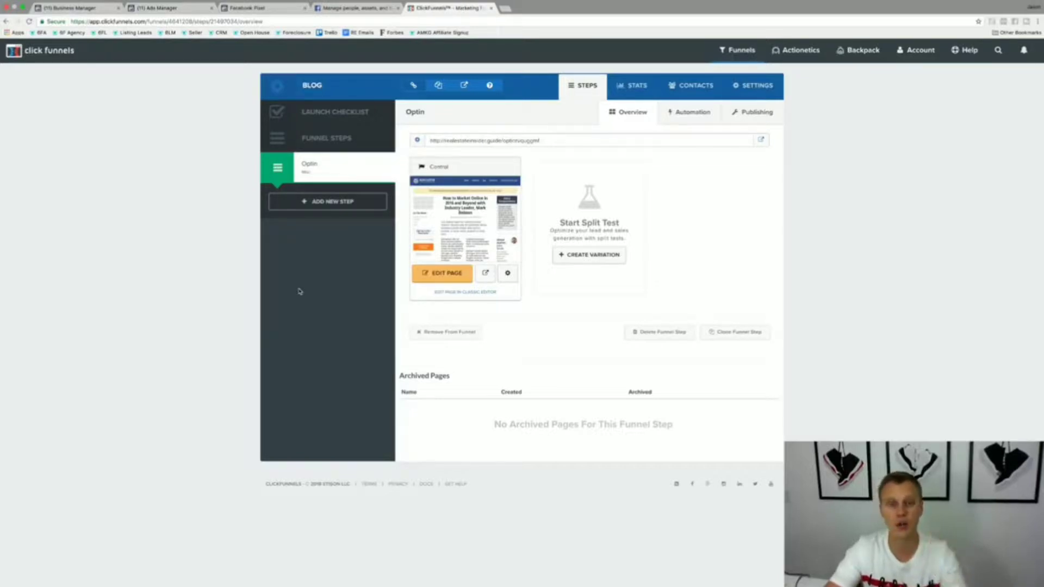
# - In ClickFunnels, open the Blog funnel's Optin page for editing and bring up its tracking code settings
pyautogui.click(441, 274)
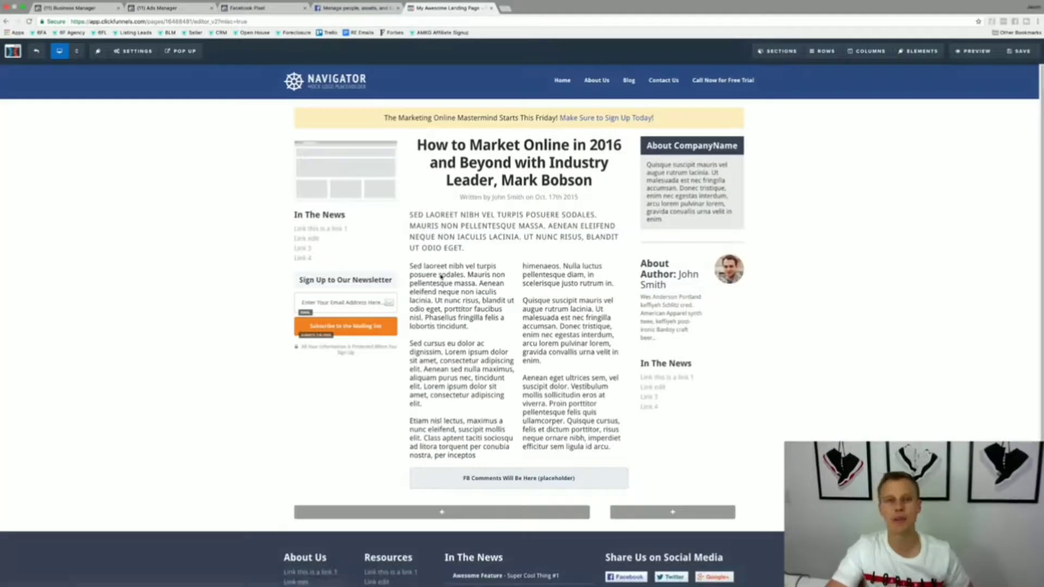
pyautogui.click(117, 53)
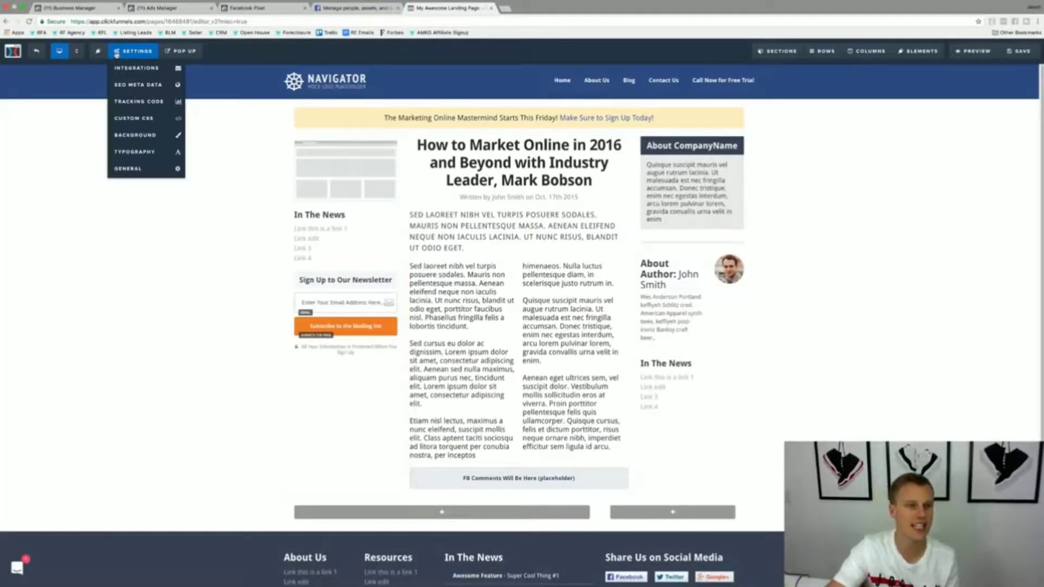
pyautogui.click(139, 102)
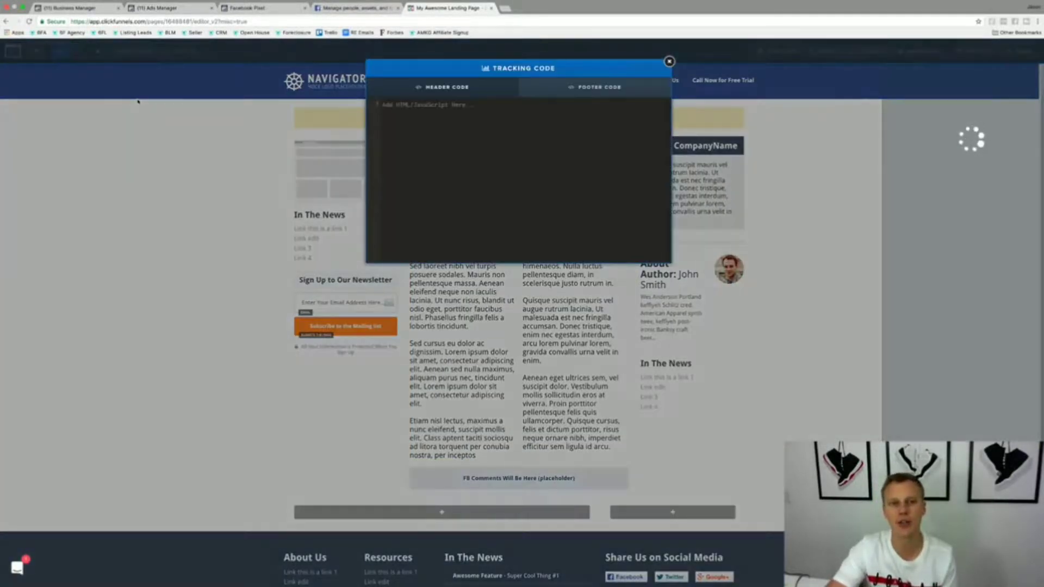
# - Recheck the pixel installation instructions, paste the Facebook pixel code into the Optin page's header tracking code and save the page
pyautogui.click(267, 9)
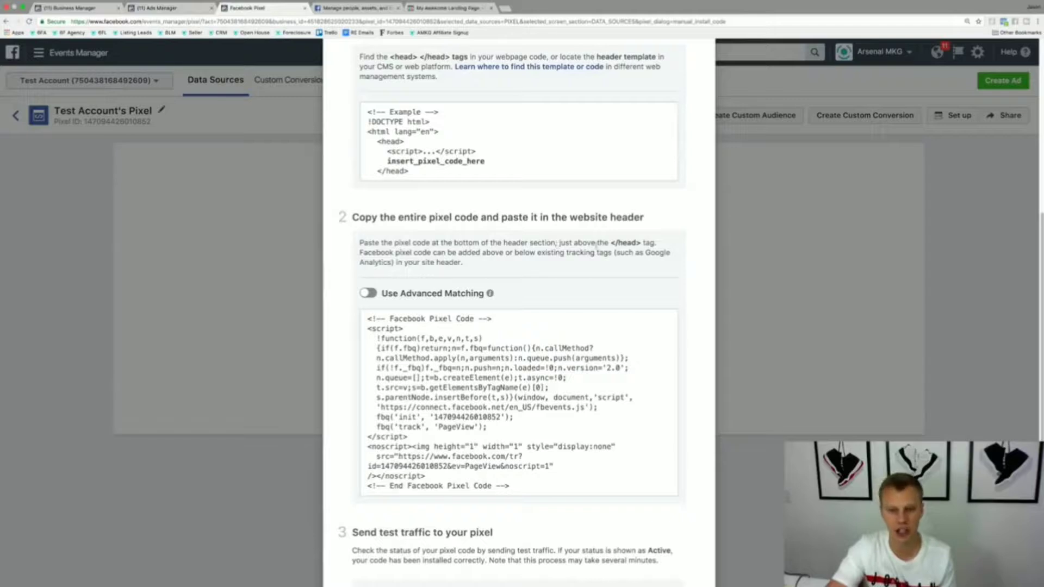
pyautogui.click(449, 8)
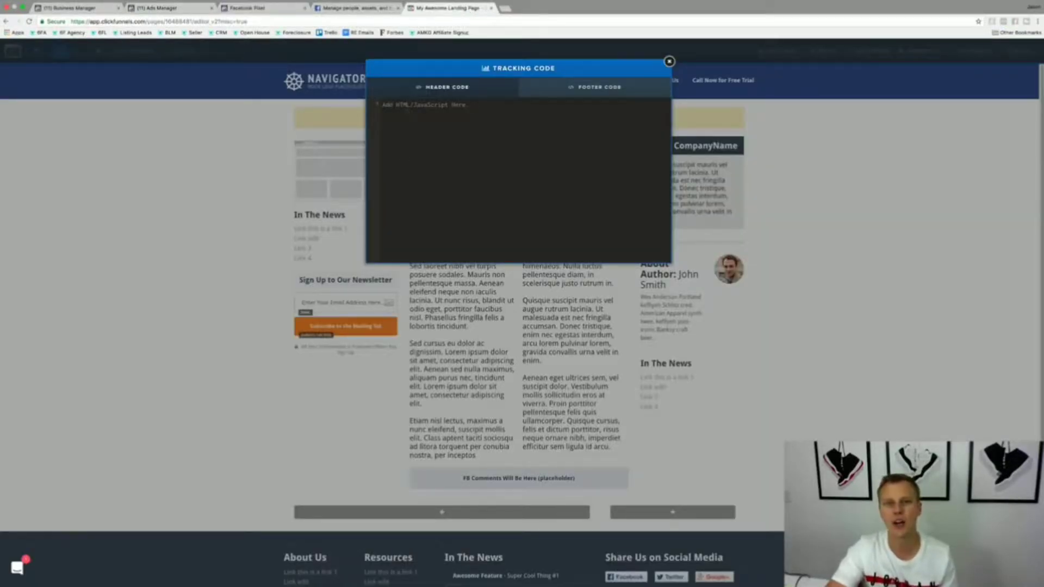
pyautogui.press('super+v')
pyautogui.scroll(2, 517, 180)
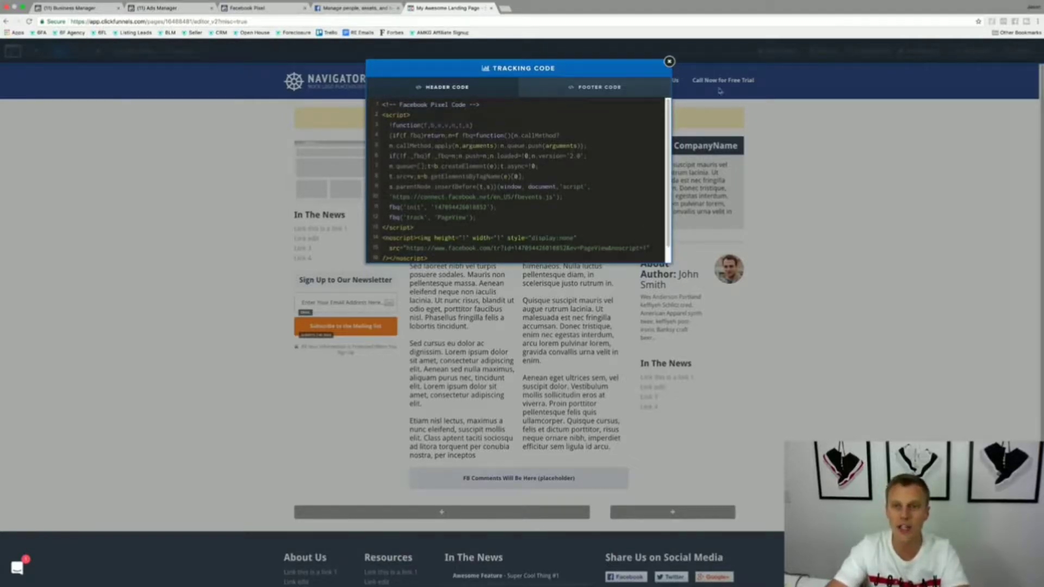
pyautogui.click(669, 61)
pyautogui.click(1007, 54)
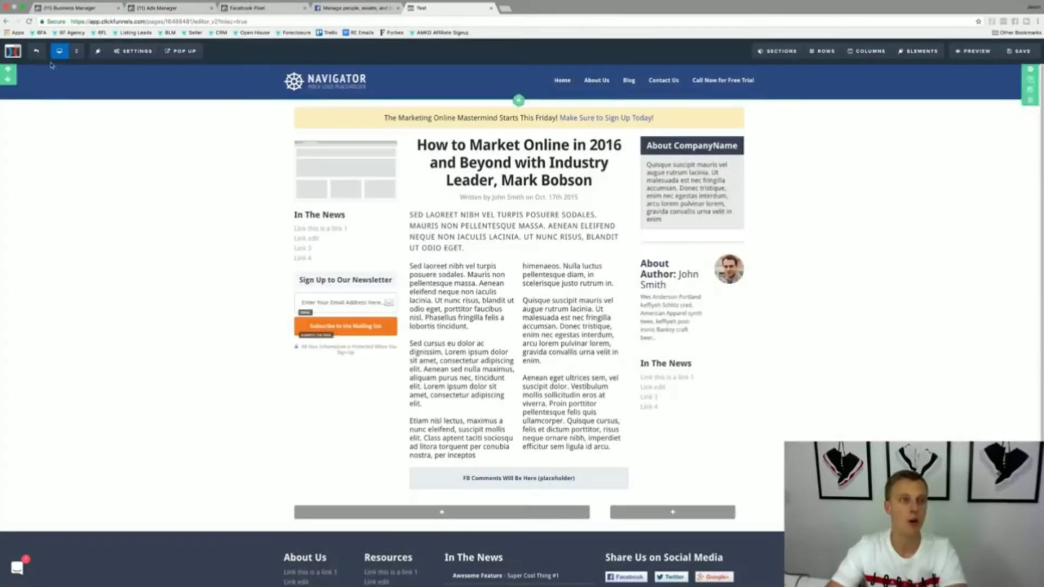
# - Open the Blog funnel's settings, paste the Facebook pixel code into the enlarged head tracking code field and save the settings
pyautogui.click(34, 53)
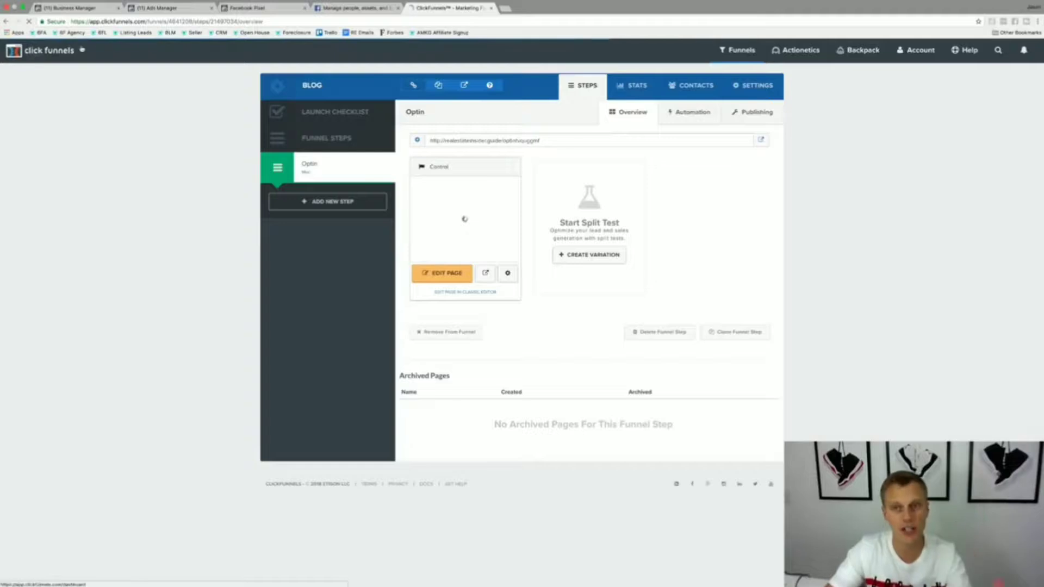
pyautogui.click(754, 86)
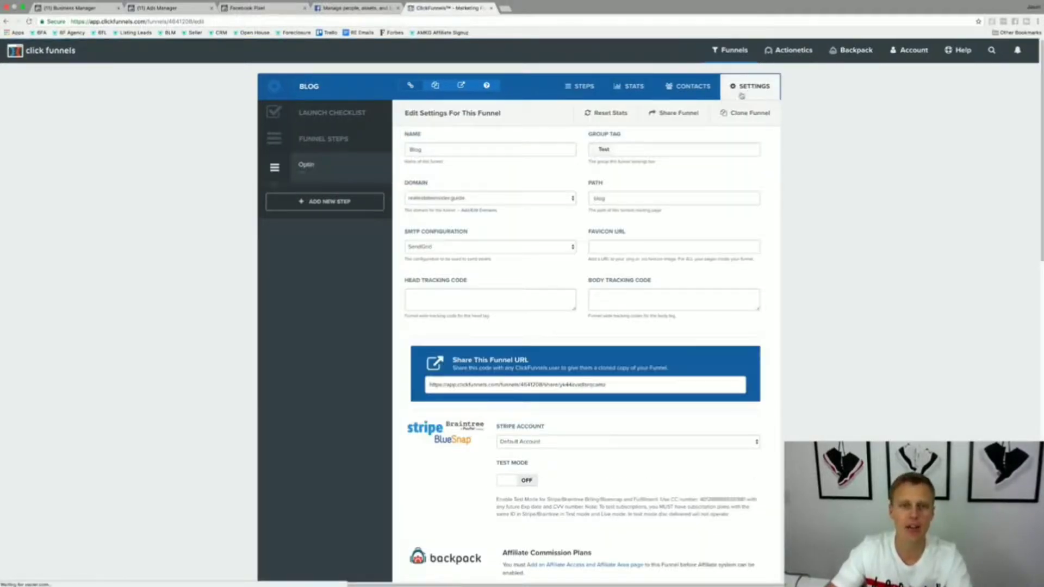
pyautogui.moveTo(574, 311); pyautogui.dragTo(573, 474)
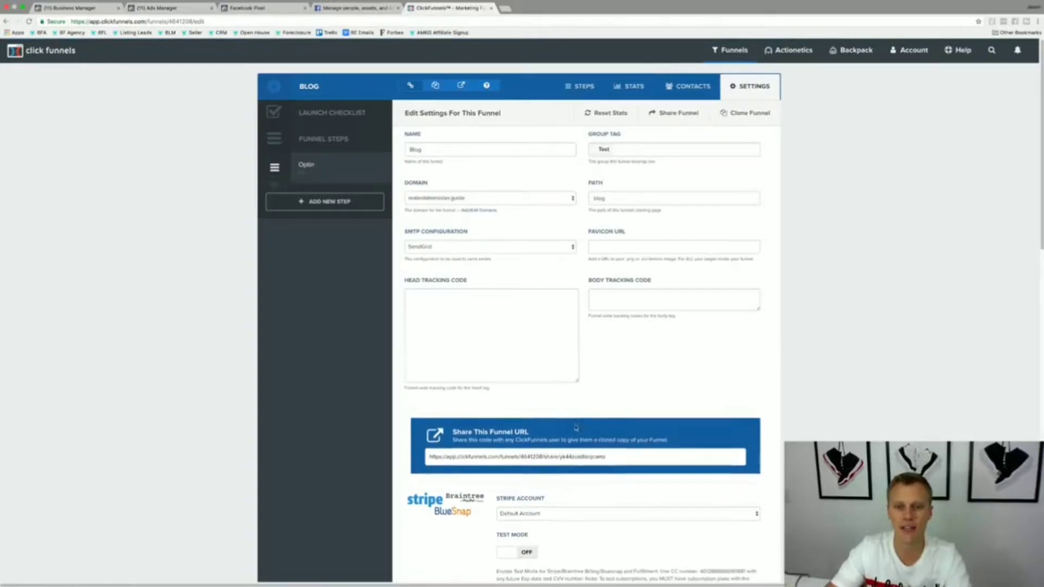
pyautogui.click(489, 301)
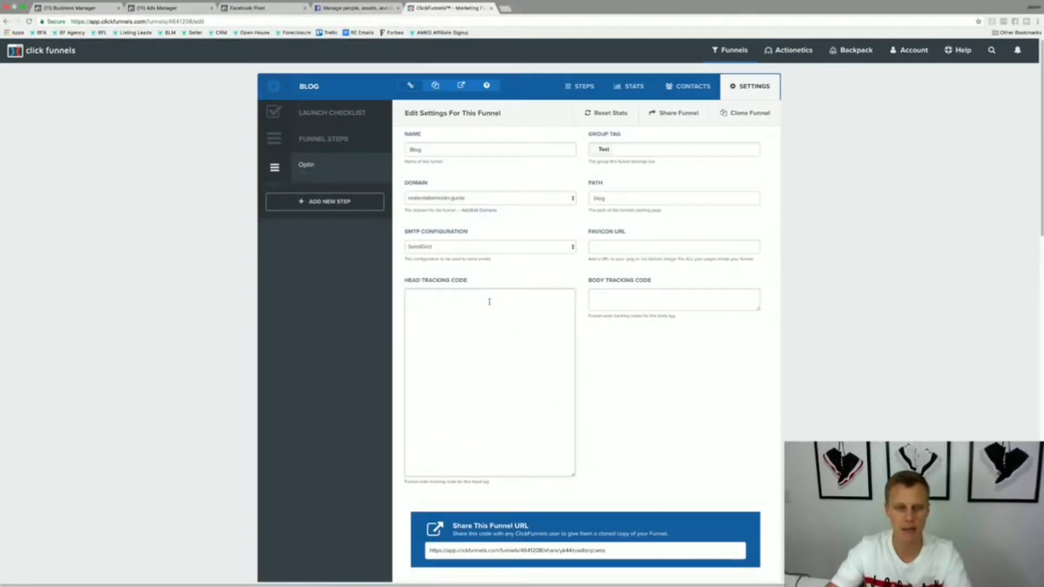
pyautogui.press('super+v')
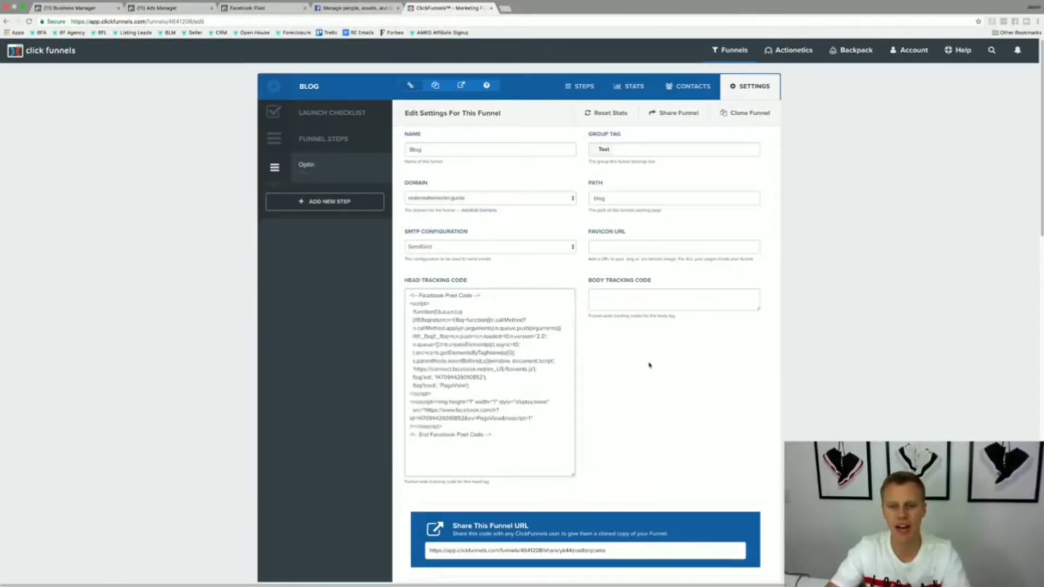
pyautogui.scroll(-20, 654, 361)
pyautogui.click(713, 514)
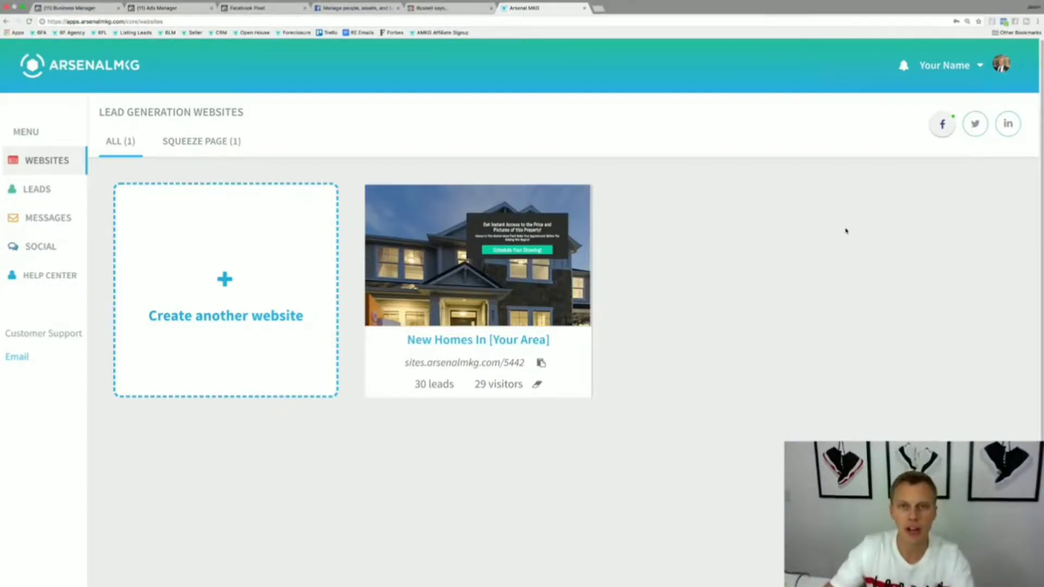
# - In Arsenal MKG, open the New Homes In [Your Area] website for editing and expand the landing page's advanced settings
pyautogui.moveTo(425, 213)
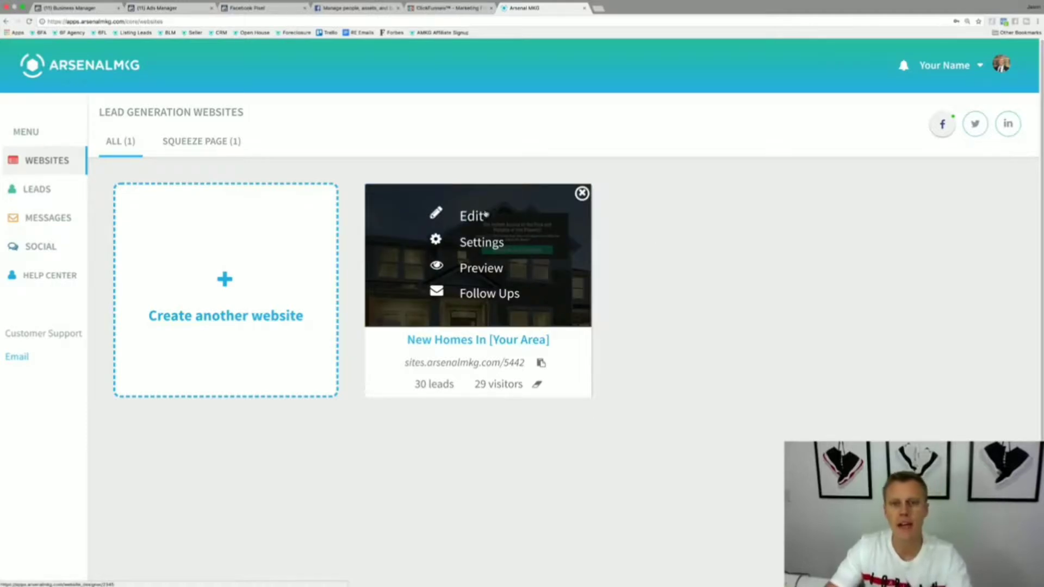
pyautogui.click(470, 217)
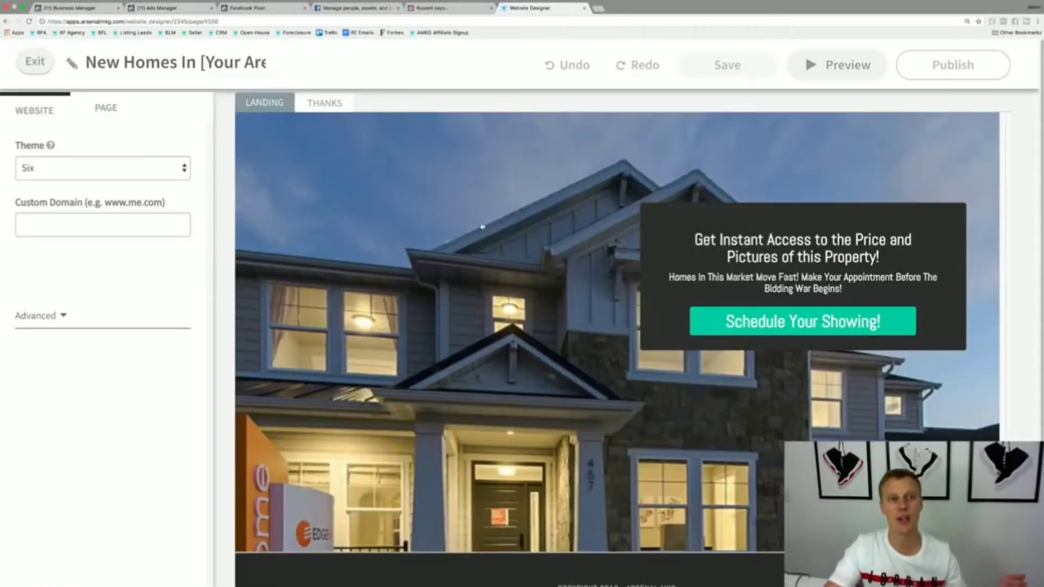
pyautogui.click(112, 108)
pyautogui.scroll(-3, 108, 218)
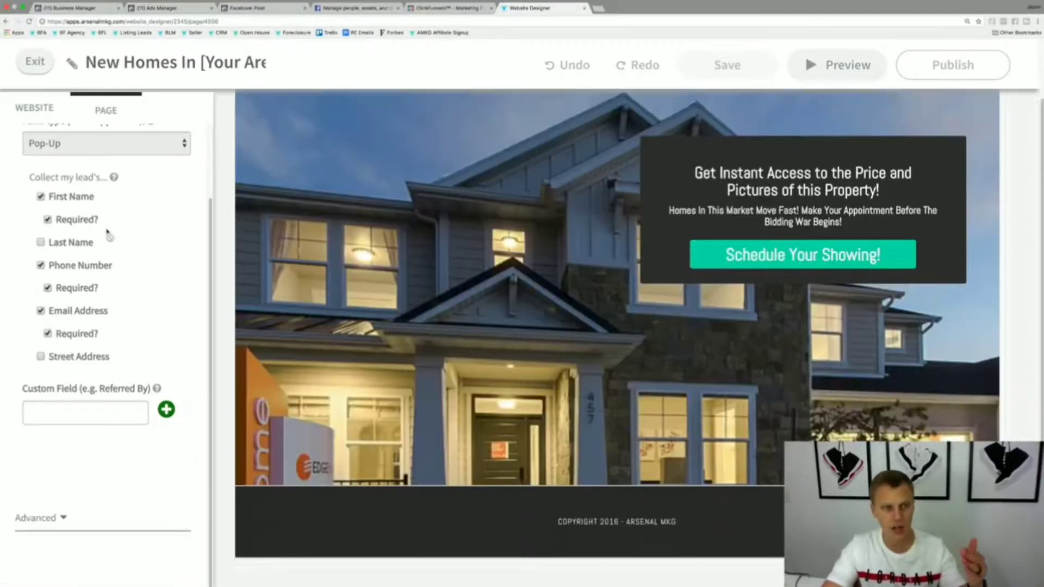
pyautogui.click(54, 520)
pyautogui.scroll(-5, 55, 520)
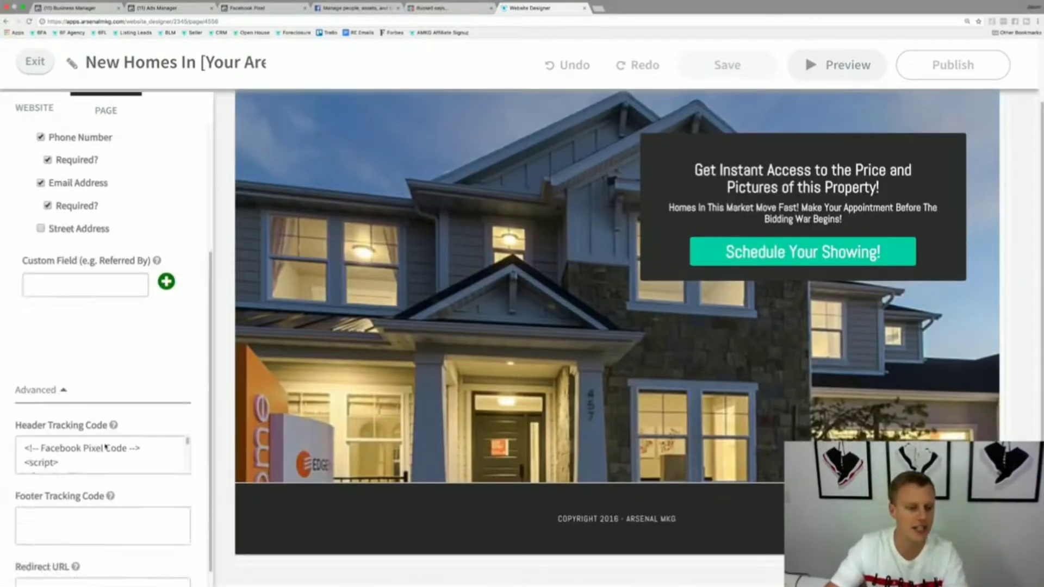
# - Replace the landing page's header tracking code with the copied Facebook pixel code and add a new line after its end
pyautogui.click(184, 393)
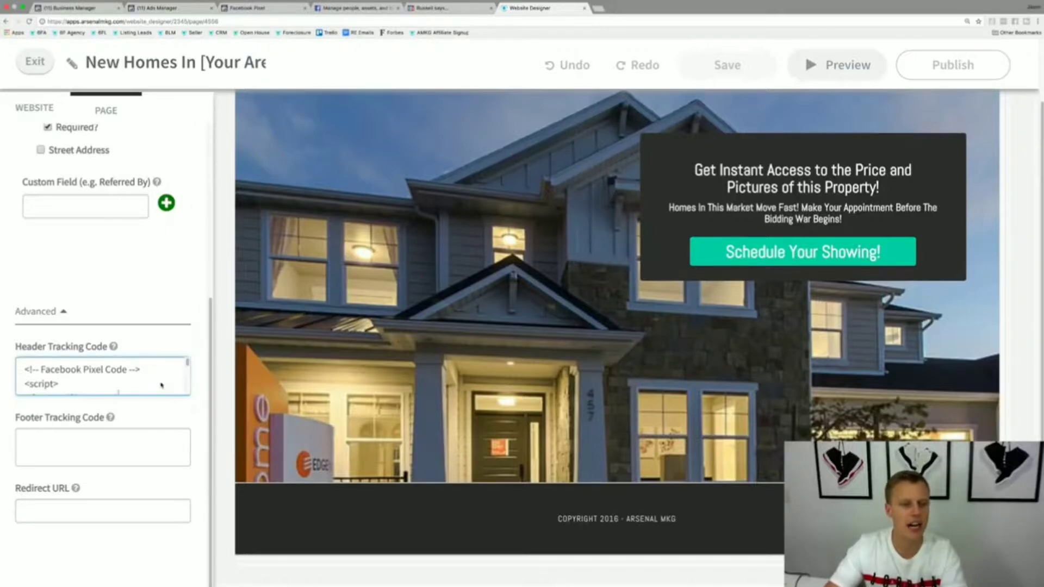
pyautogui.click(151, 378)
pyautogui.press('super+a')
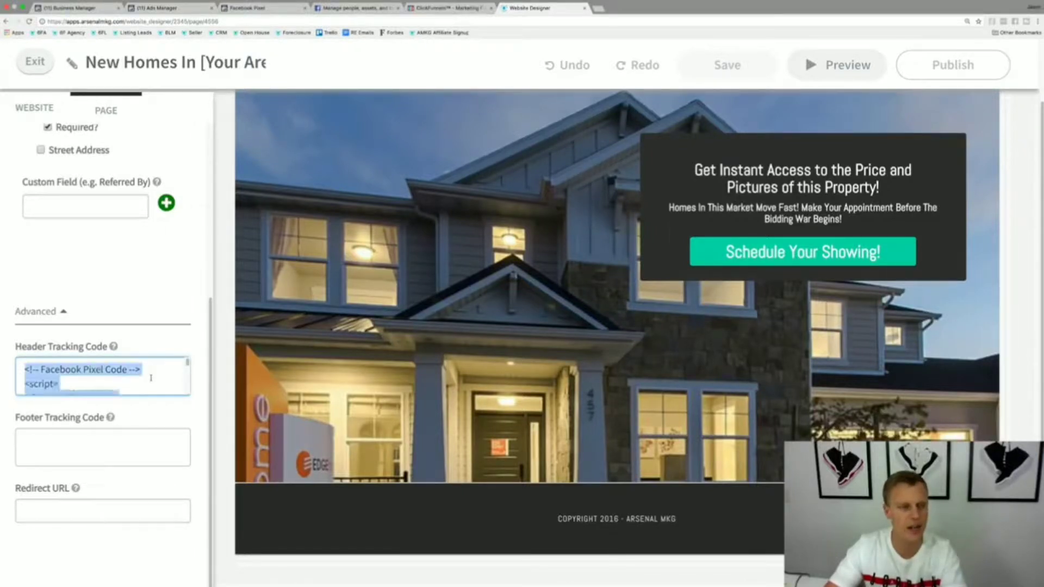
pyautogui.press('super+v')
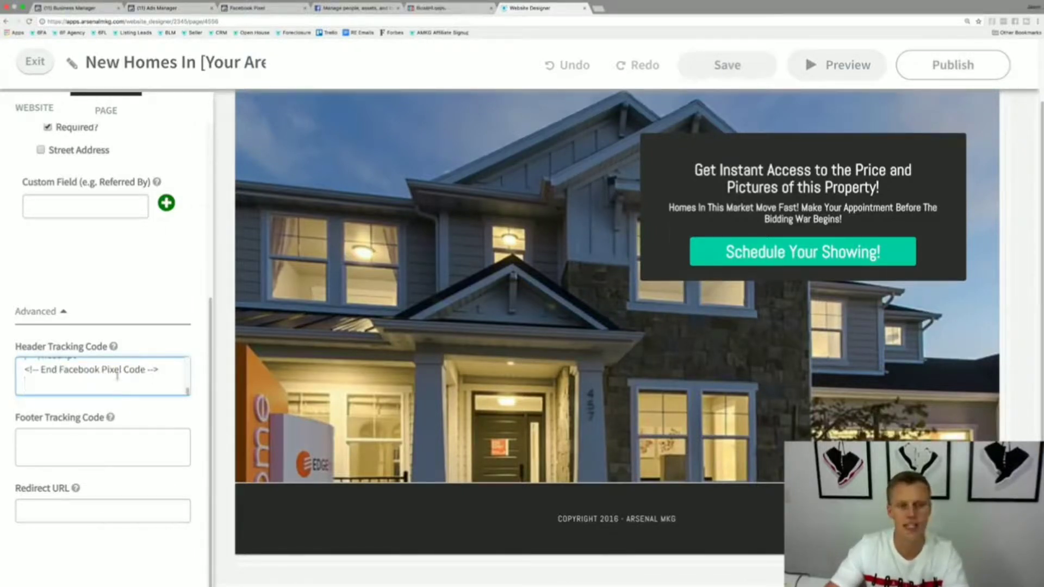
pyautogui.press('super+a')
pyautogui.click(165, 383)
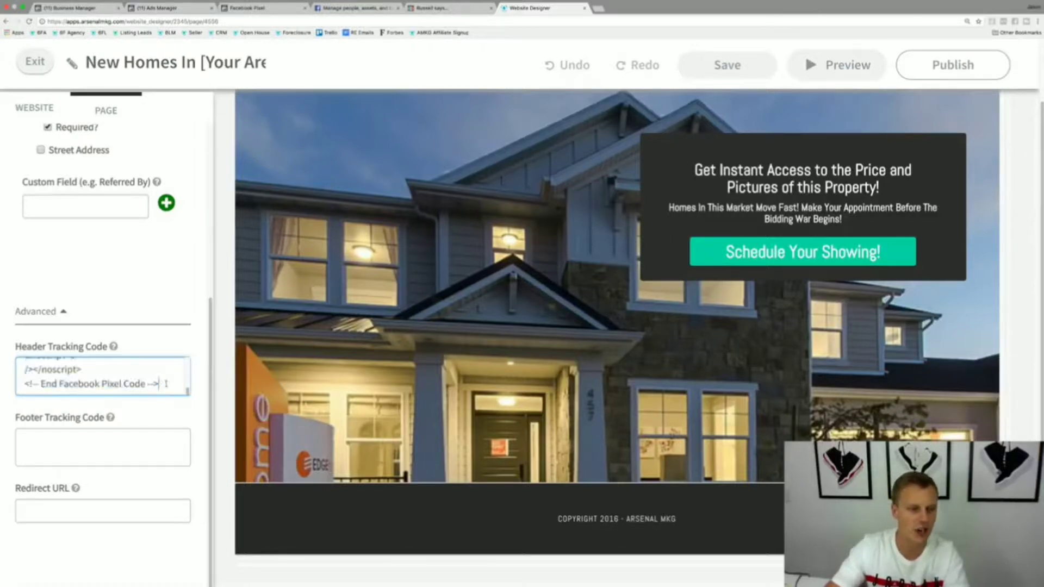
pyautogui.scroll(-2, 165, 382)
pyautogui.press('Return')
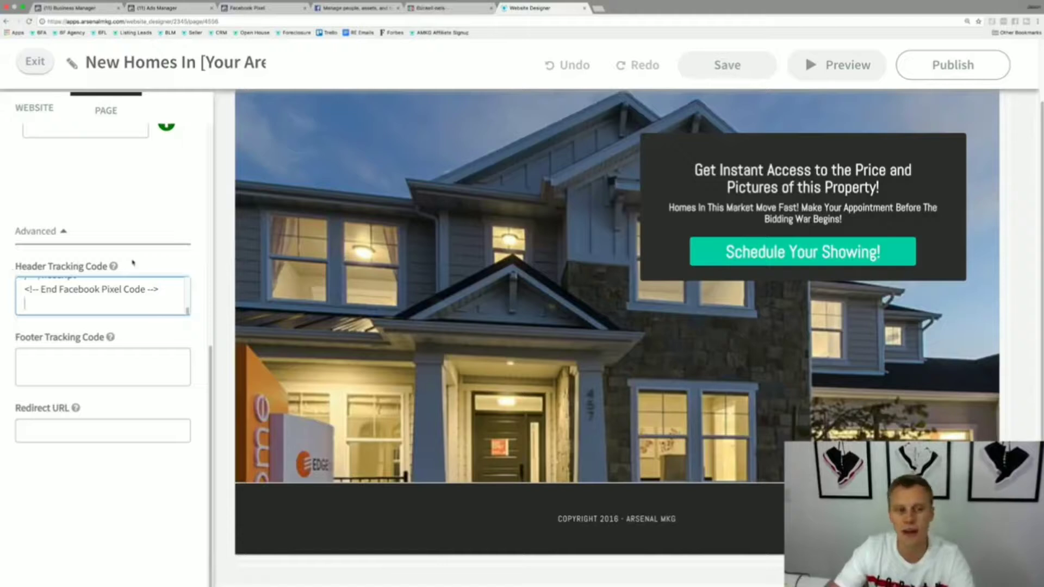
# - On the Thanks page, add a new line after the Facebook pixel code in the header tracking code and publish the website
pyautogui.scroll(3, 255, 227)
pyautogui.click(328, 105)
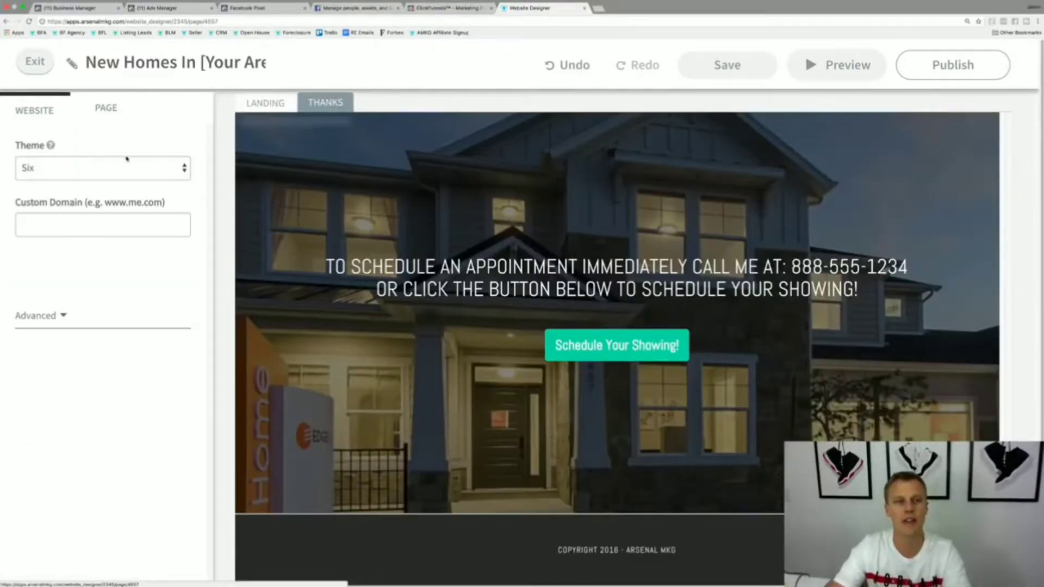
pyautogui.click(102, 108)
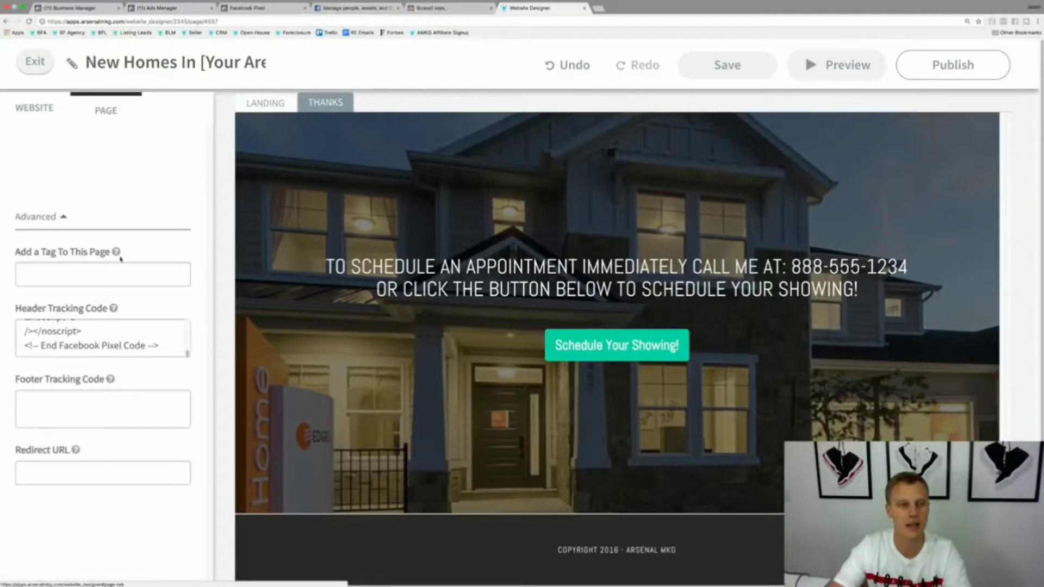
pyautogui.click(172, 347)
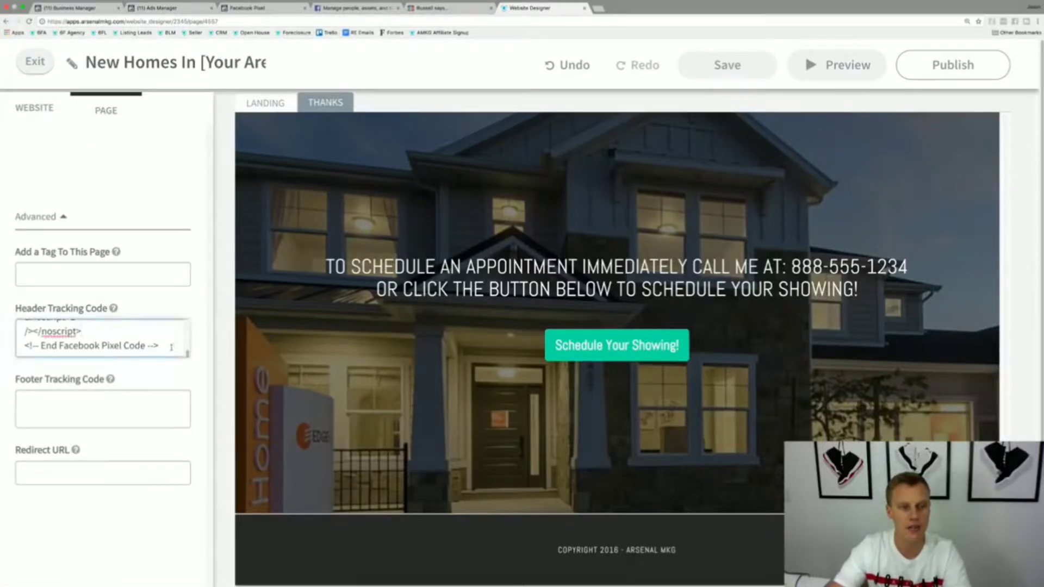
pyautogui.press('Return')
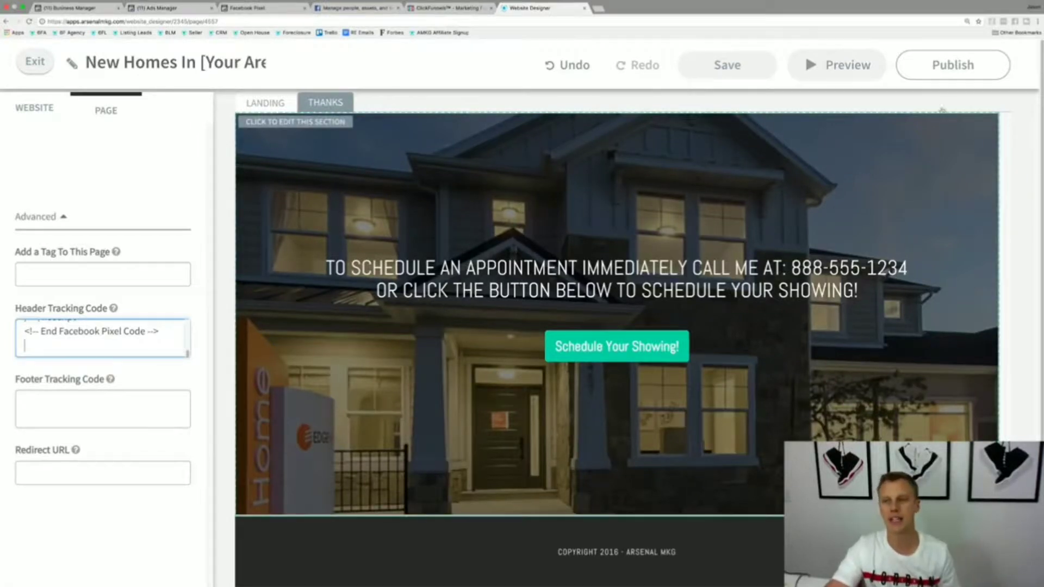
pyautogui.click(949, 69)
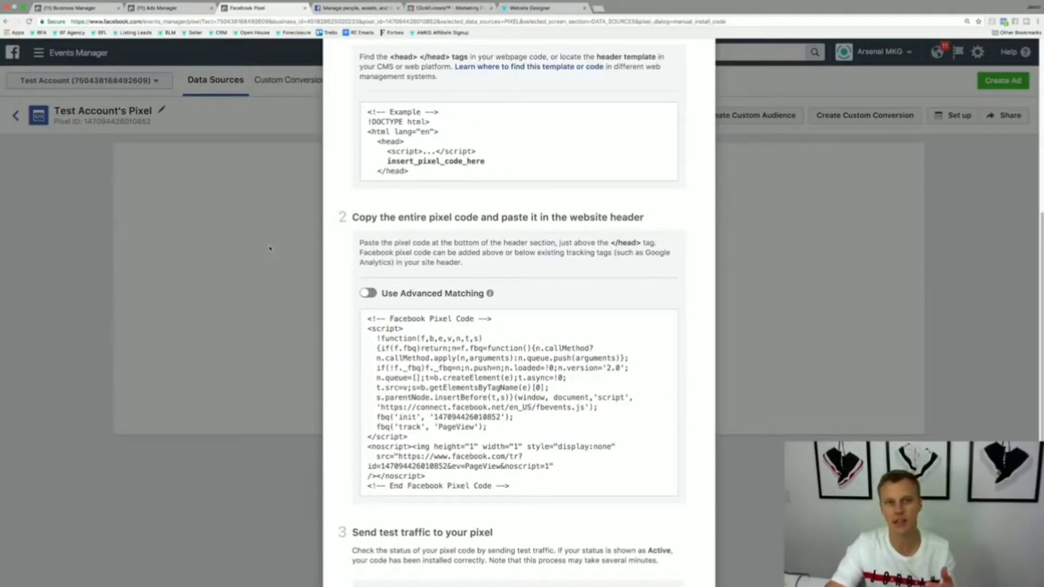
# - In Facebook Events Manager, close the pixel installation instructions, search the business tools for "audien" and open Audiences
pyautogui.click(271, 249)
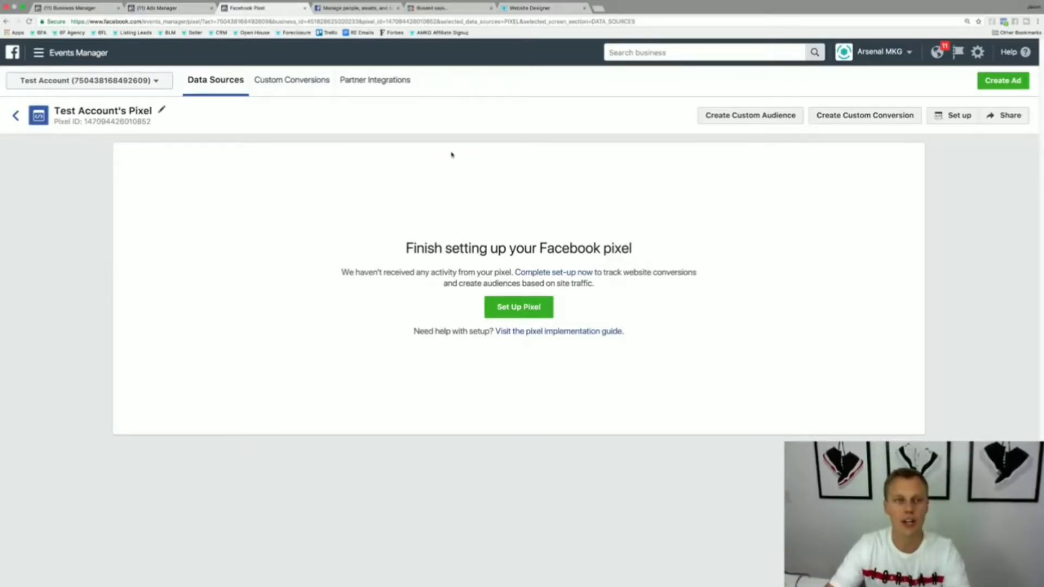
pyautogui.click(677, 51)
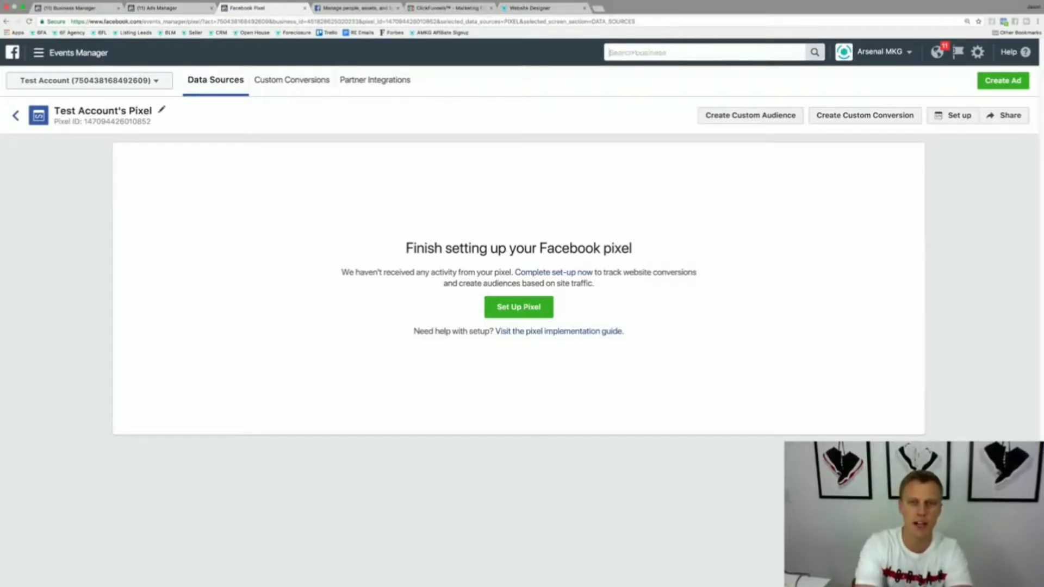
pyautogui.write('audien')
pyautogui.press('Down')
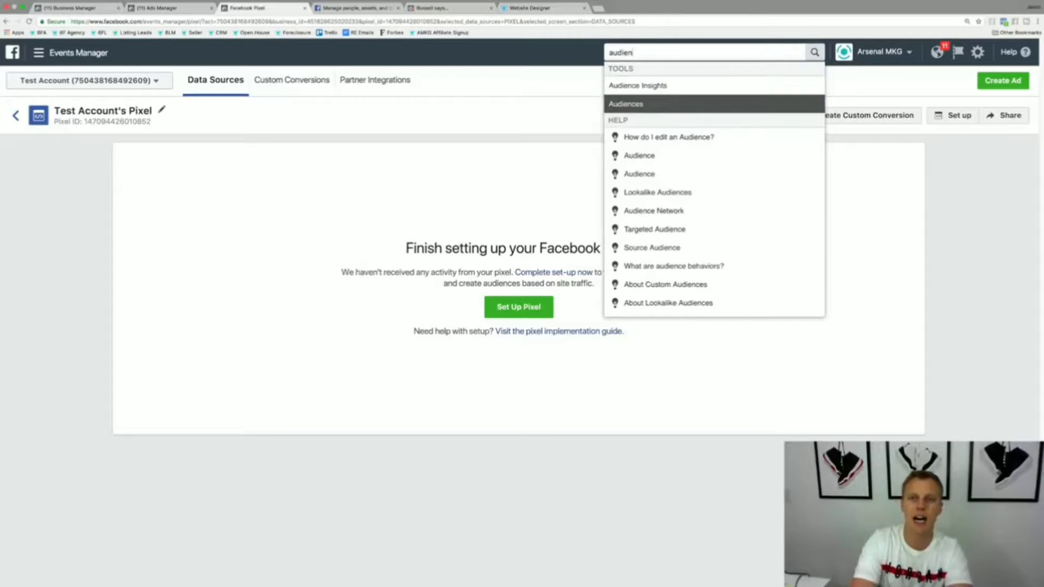
pyautogui.press('Return')
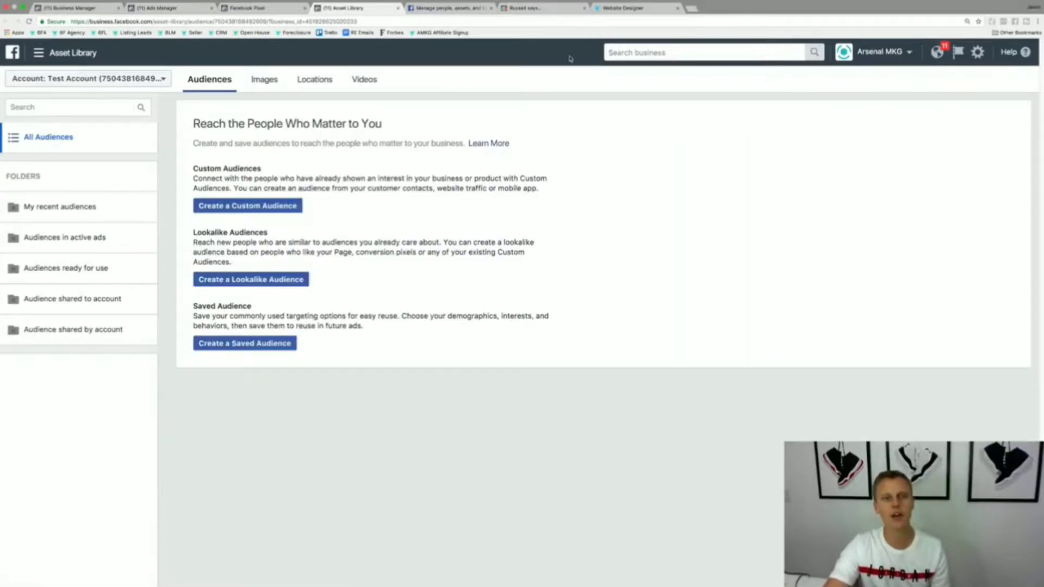
# - Start a custom audience from website traffic covering all website visitors in the past 180 days
pyautogui.click(236, 208)
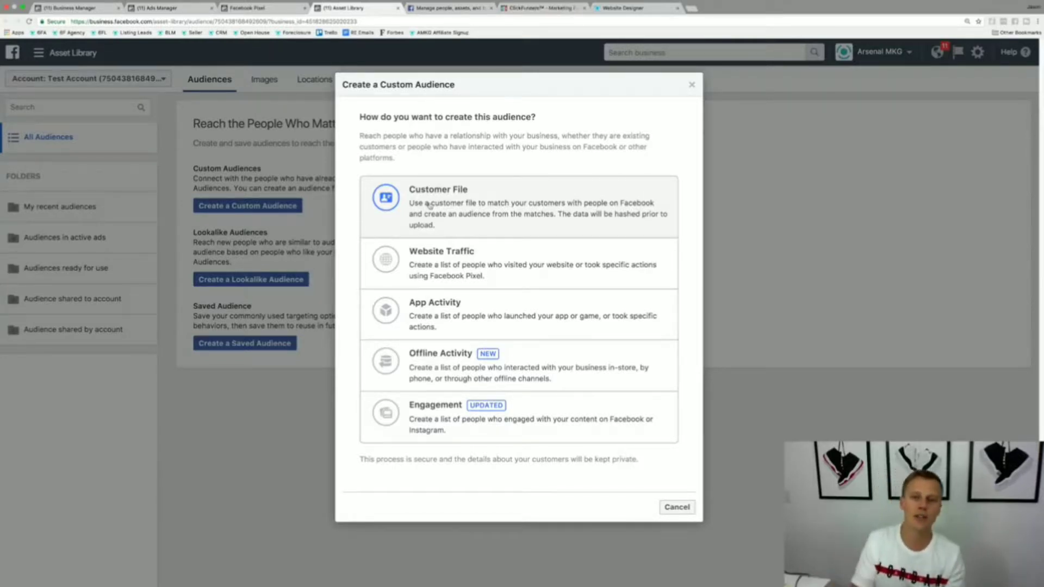
pyautogui.click(451, 266)
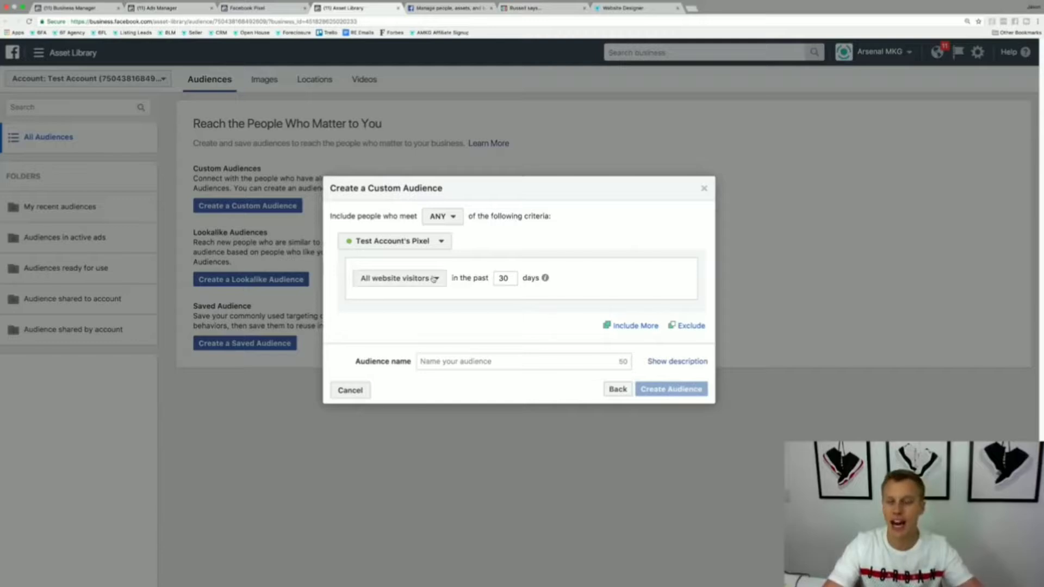
pyautogui.click(436, 280)
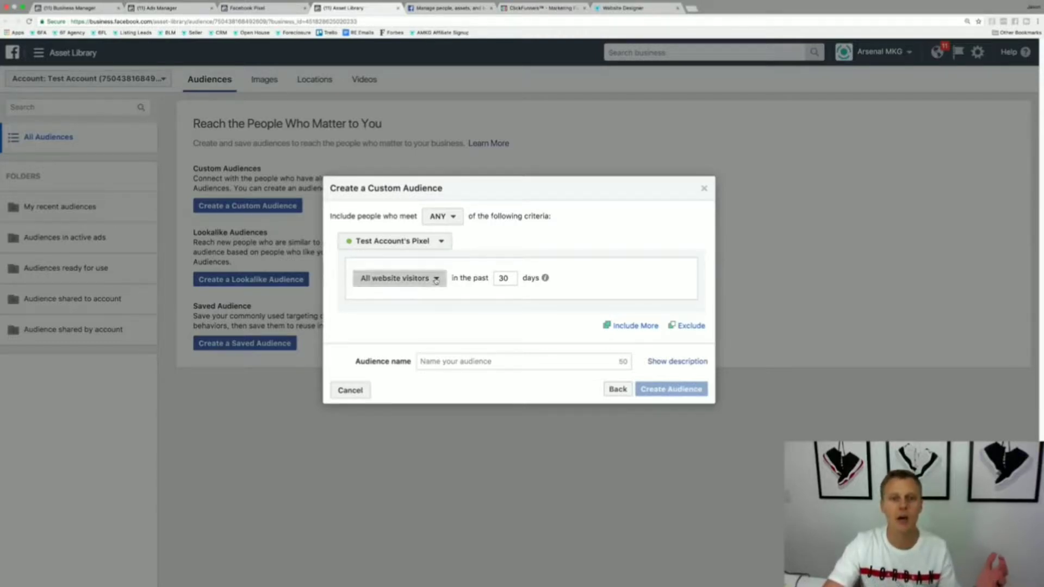
pyautogui.click(458, 276)
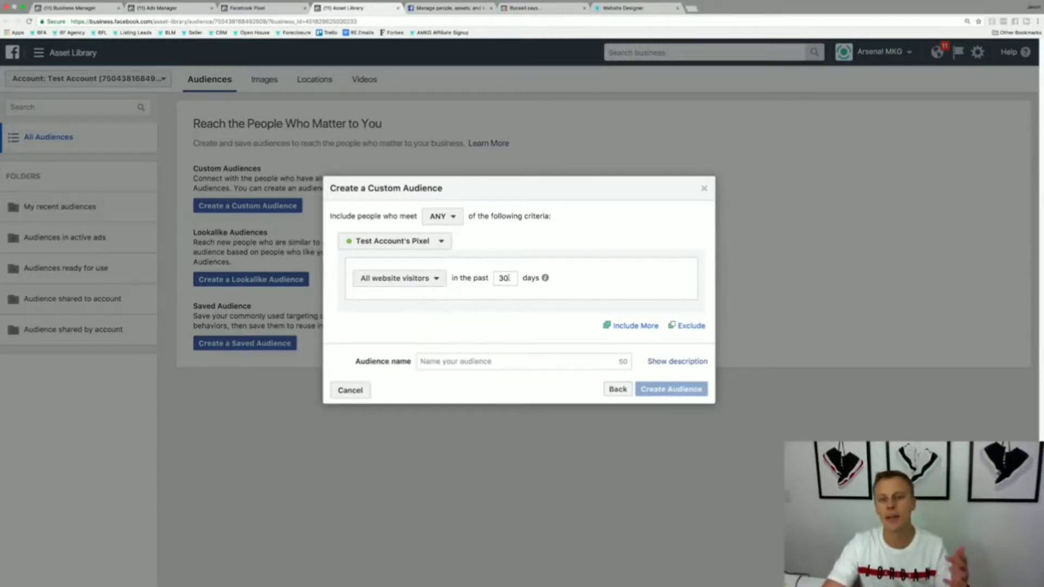
pyautogui.moveTo(508, 278); pyautogui.dragTo(496, 278)
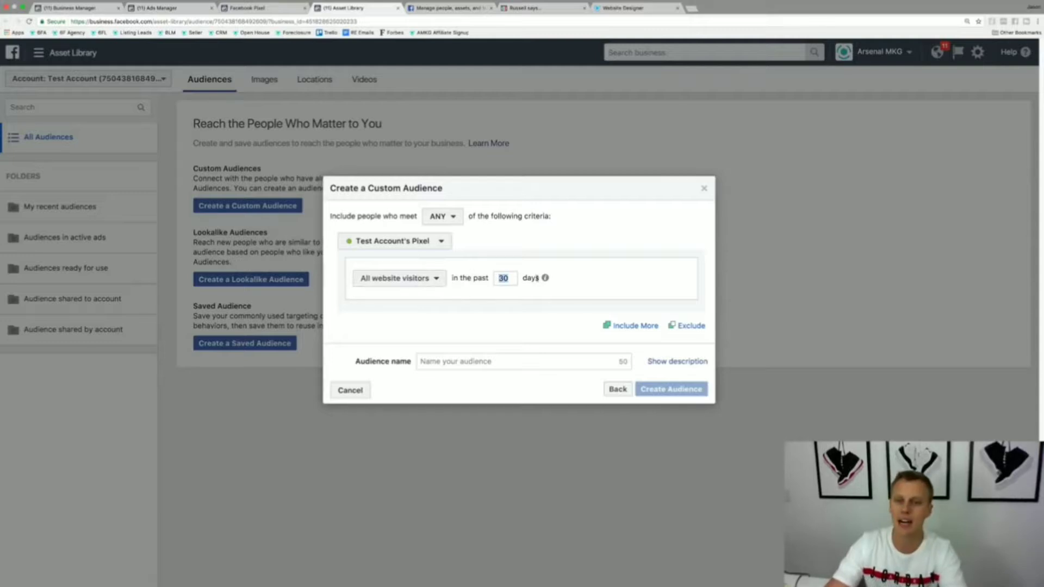
pyautogui.moveTo(545, 278)
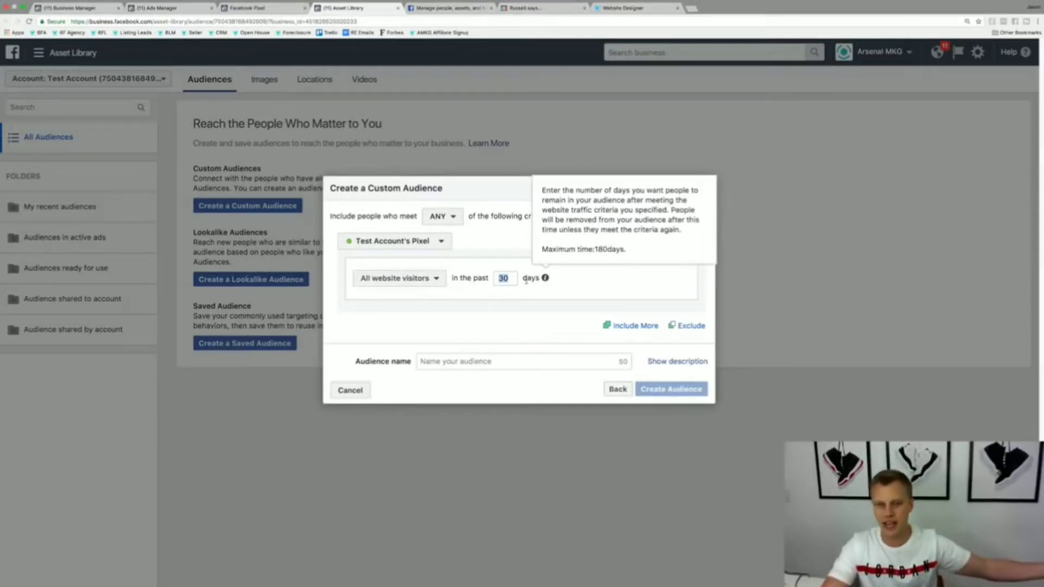
pyautogui.write('180')
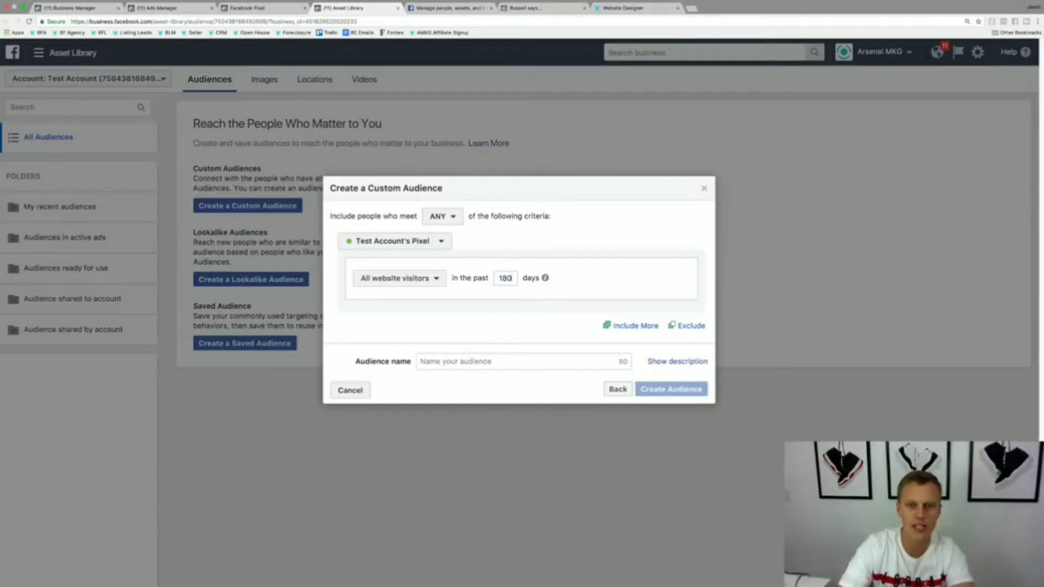
# - Name the audience All Website Visitors and create it
pyautogui.click(486, 360)
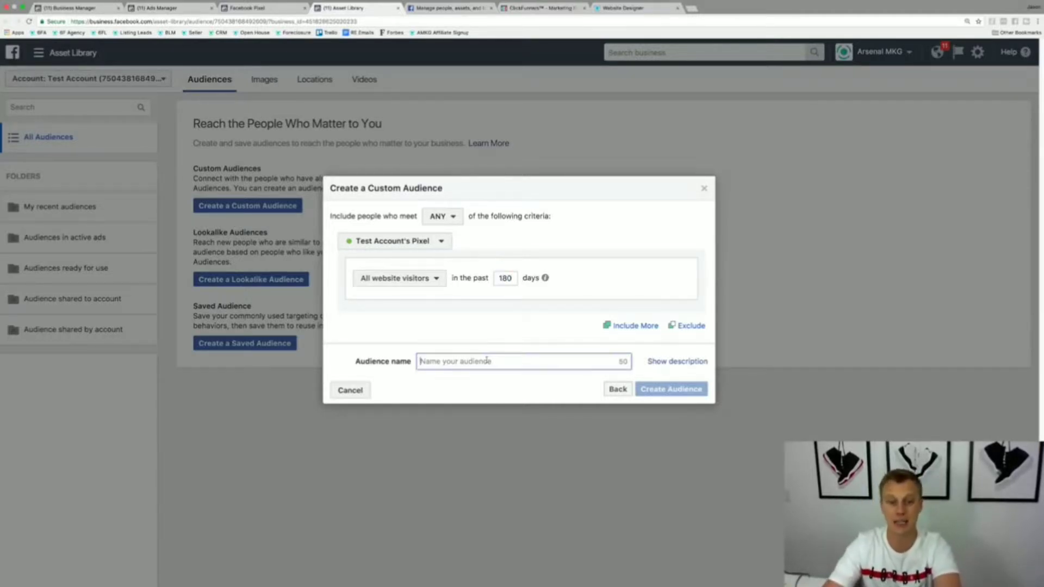
pyautogui.write('All We')
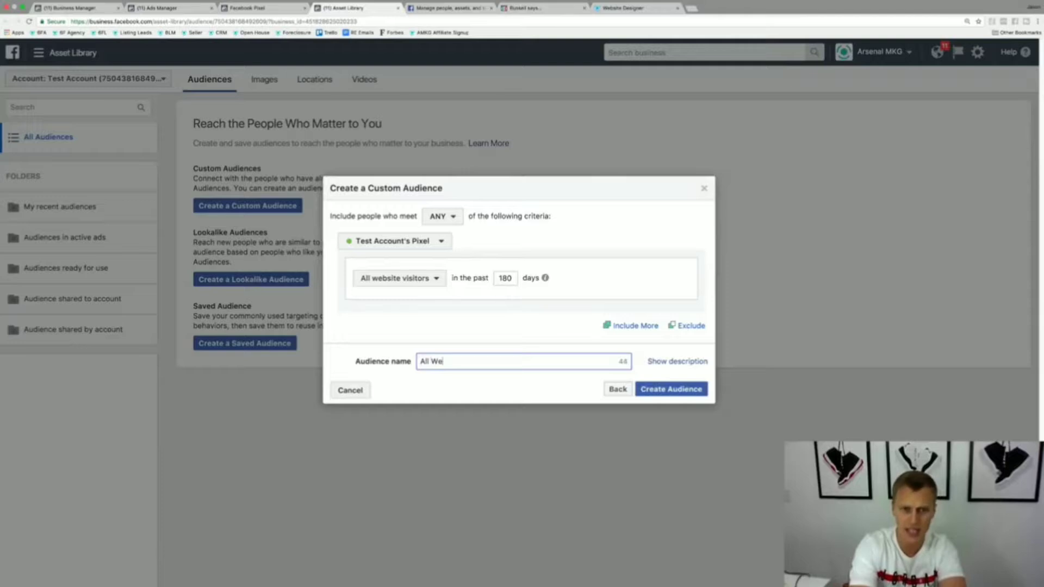
pyautogui.write('bsite Vis')
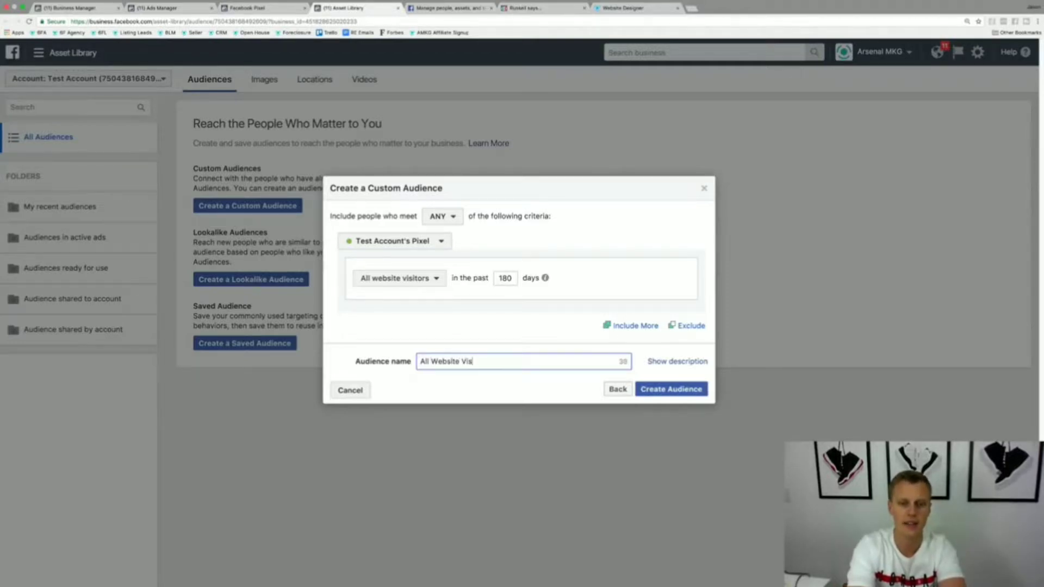
pyautogui.write('itors')
pyautogui.click(672, 388)
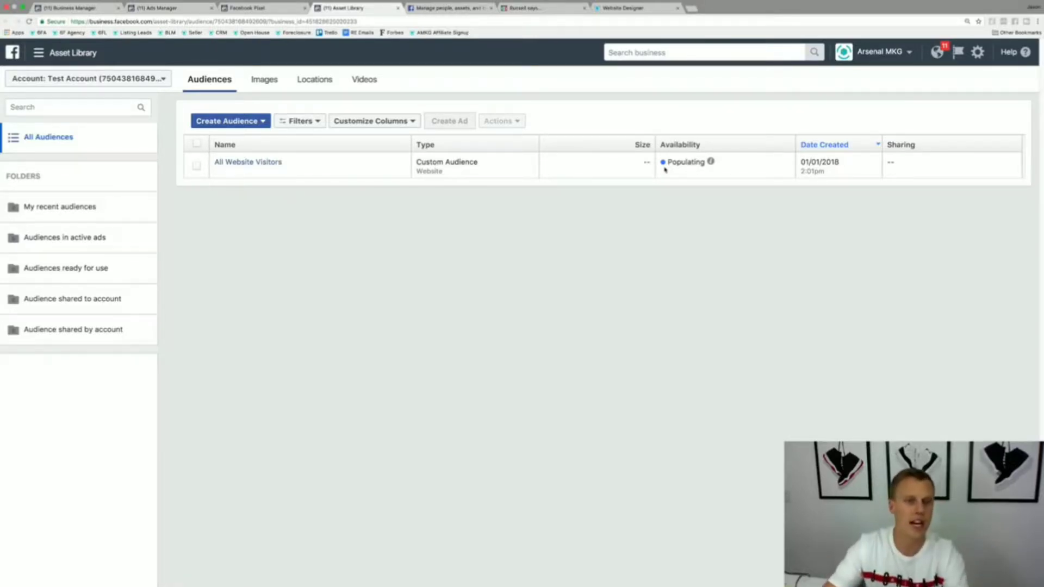
# - Start another website traffic custom audience targeting people who visited specific web pages
pyautogui.click(263, 122)
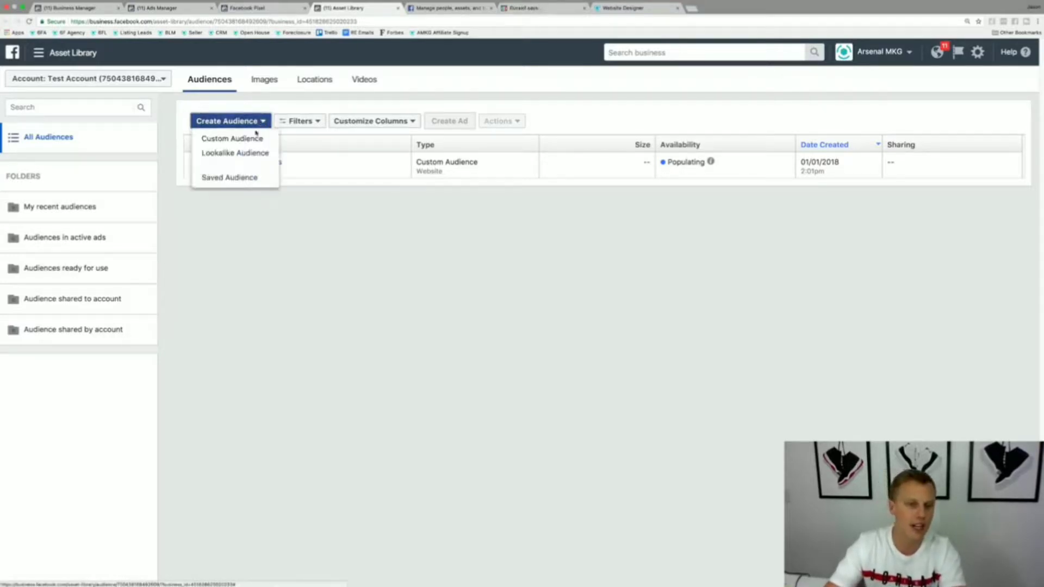
pyautogui.click(244, 140)
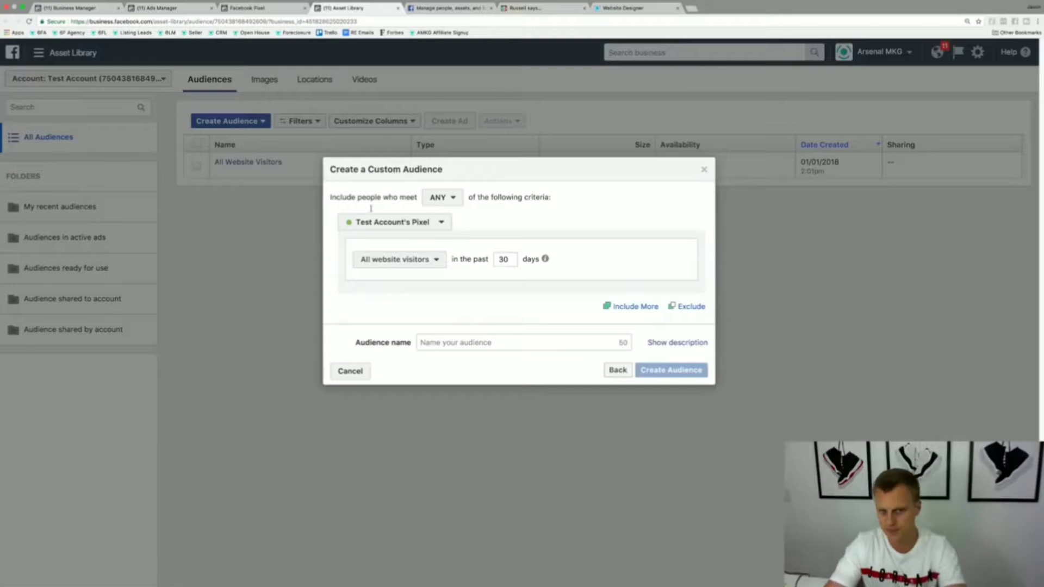
pyautogui.click(429, 262)
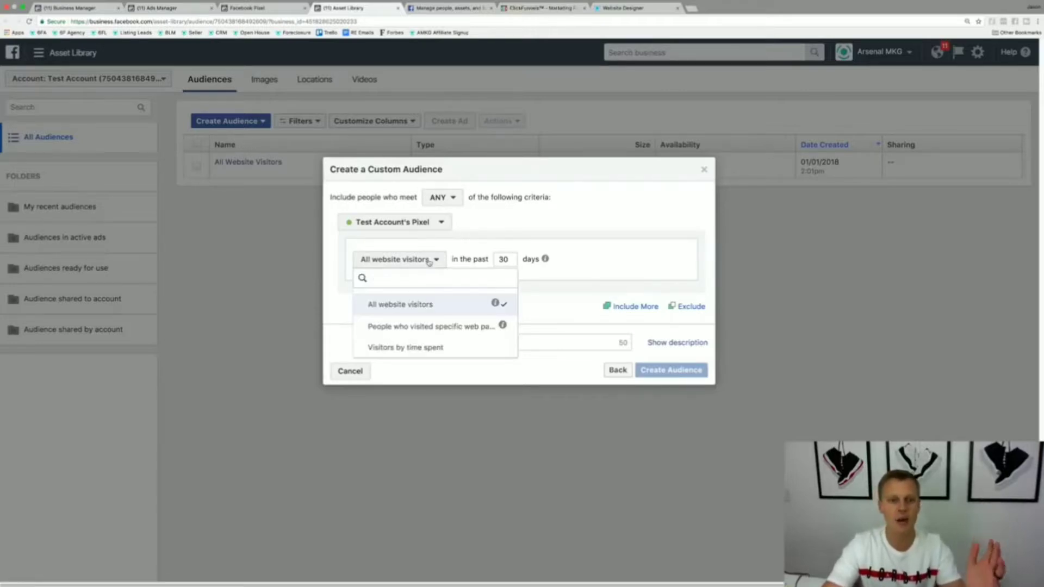
pyautogui.click(441, 328)
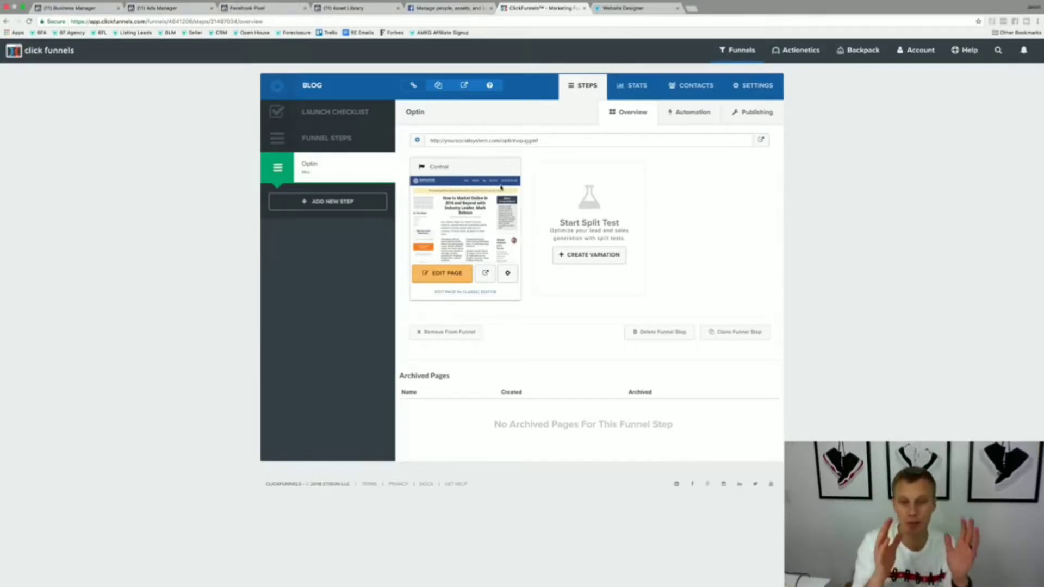
# - In ClickFunnels, open the Blog funnel's live Optin page and copy its web address
pyautogui.click(761, 141)
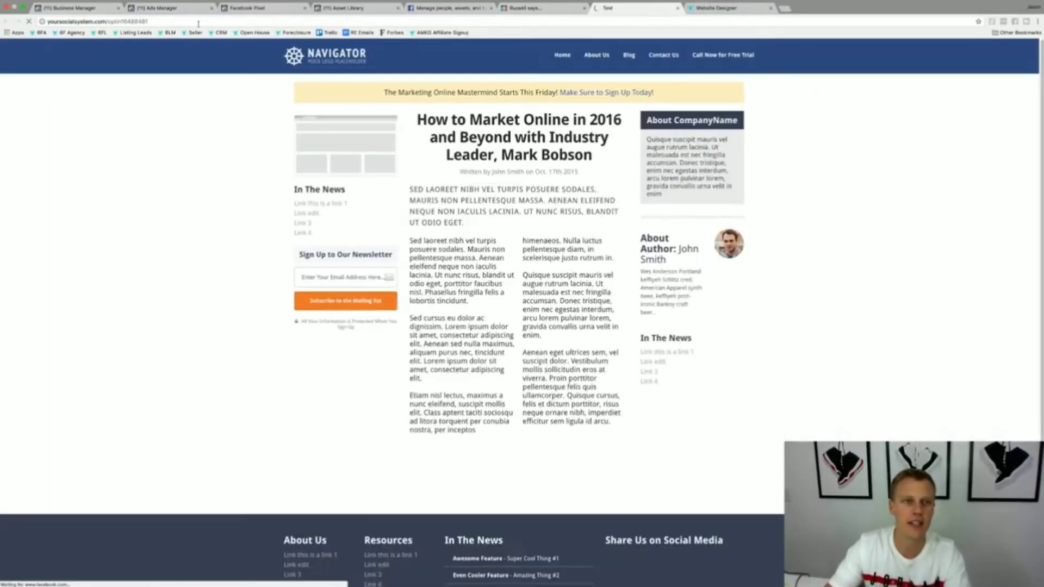
pyautogui.click(194, 22)
pyautogui.hotkey('ctrl', 'c')
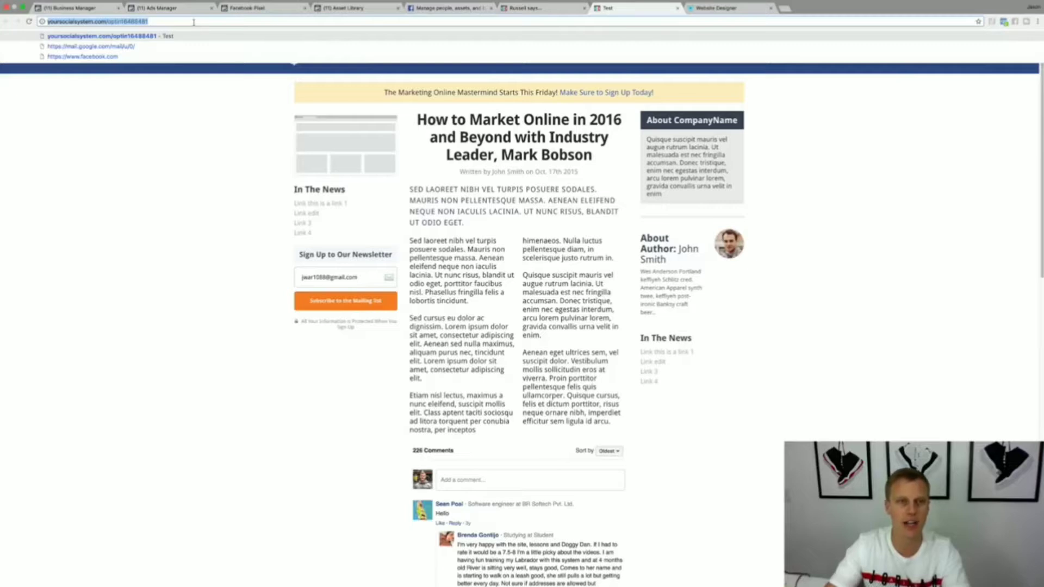
# - Return to the custom audience in the Asset Library and paste the copied page address as the "URL contains" value
pyautogui.click(256, 9)
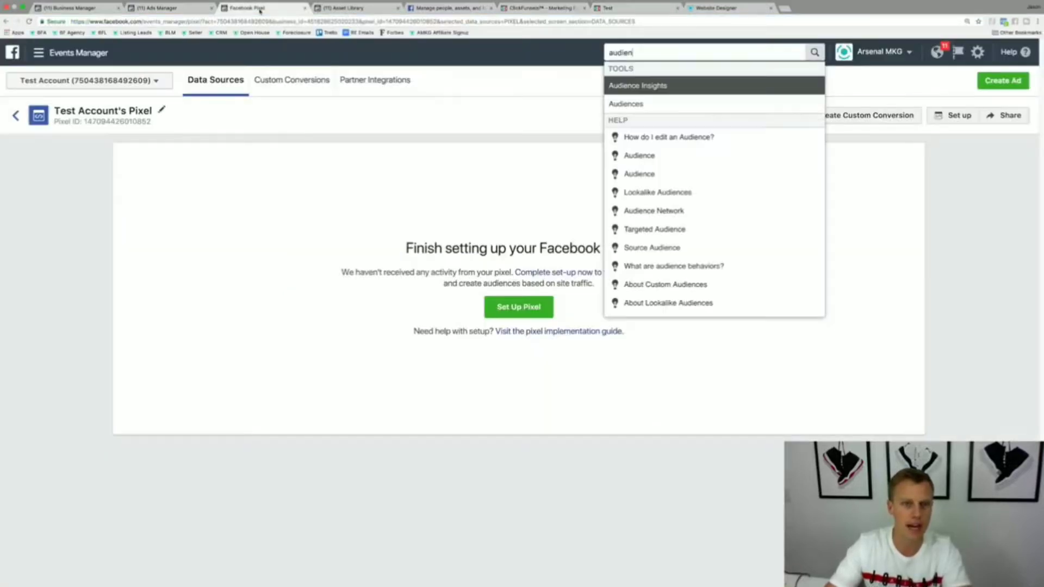
pyautogui.click(164, 8)
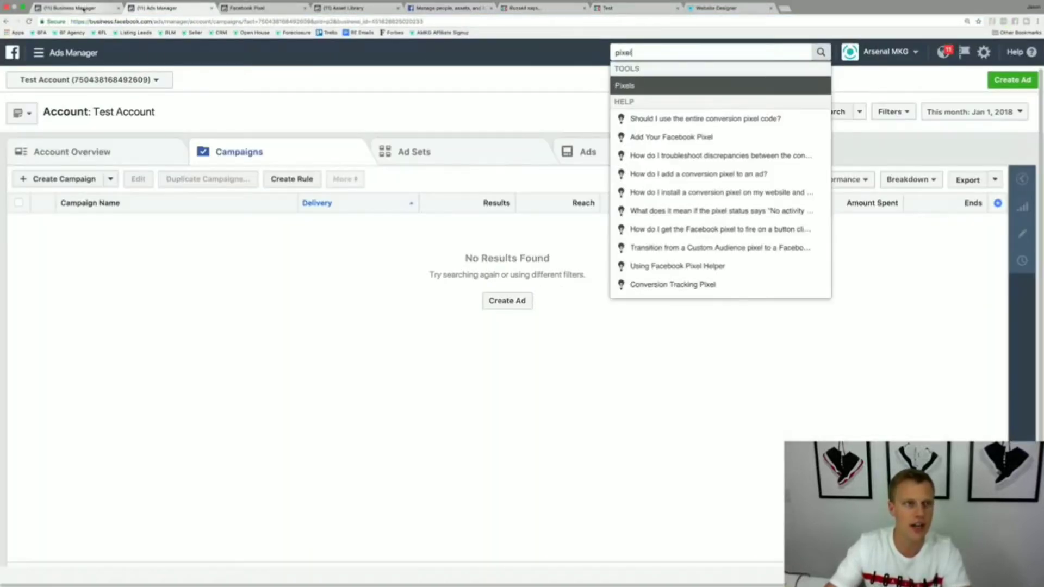
pyautogui.click(83, 8)
pyautogui.click(362, 8)
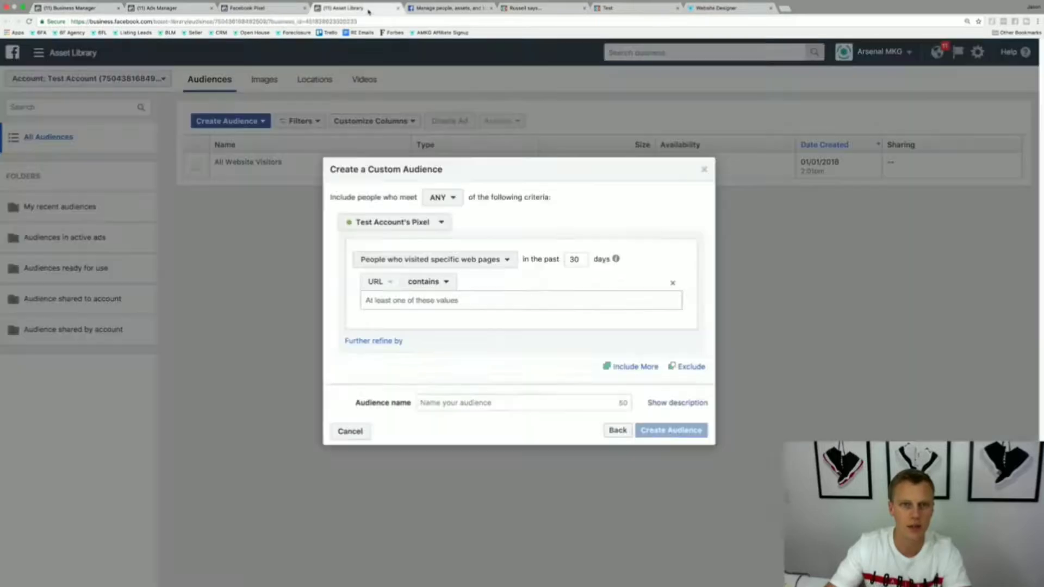
pyautogui.click(421, 302)
pyautogui.hotkey('ctrl', 'v')
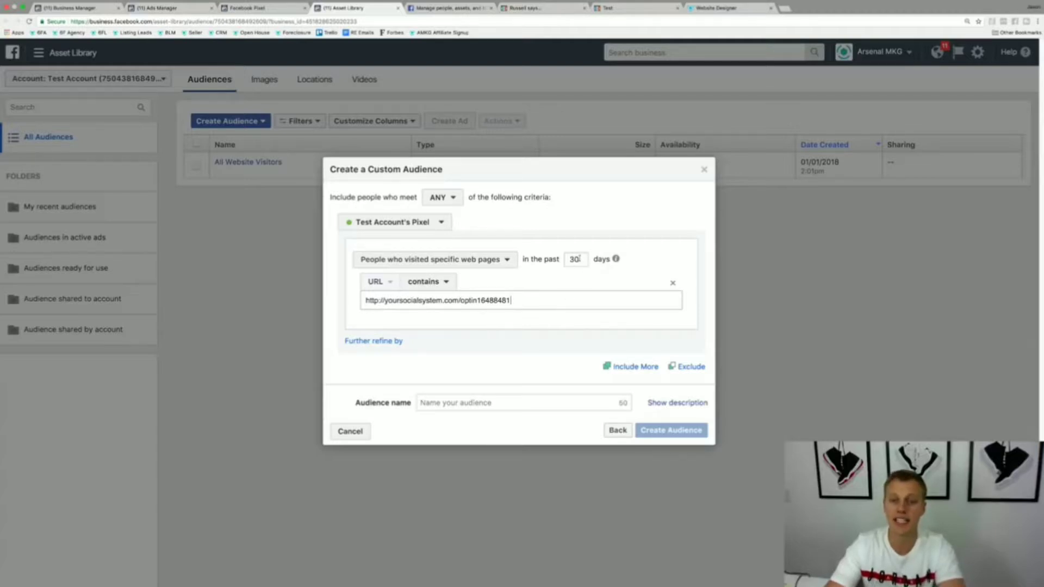
# - Set the audience's visit window to 7 days, name it Blog Post Test Demo Page and revisit the live Optin page
pyautogui.moveTo(580, 259); pyautogui.dragTo(569, 261)
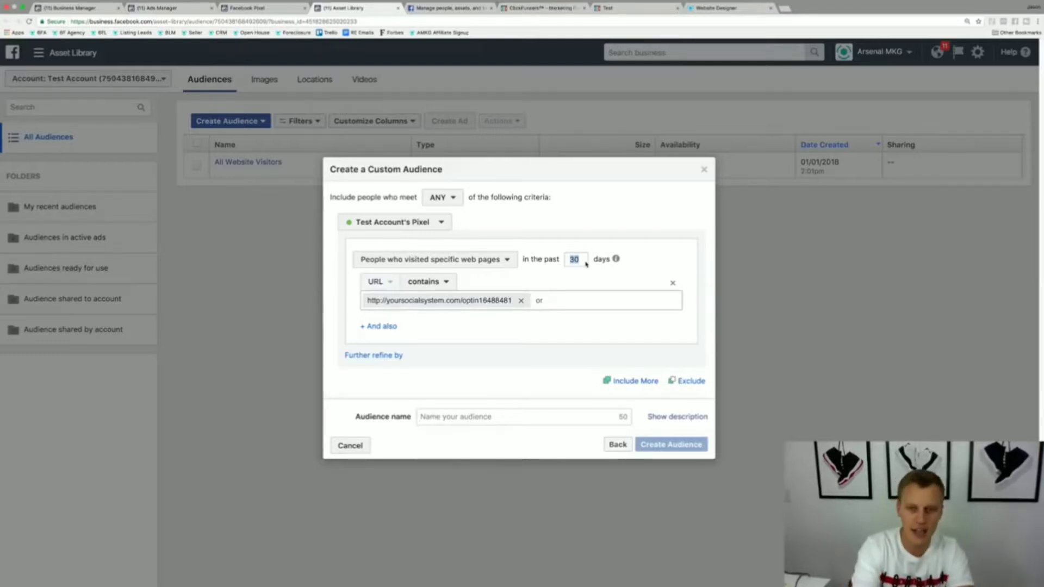
pyautogui.write('7')
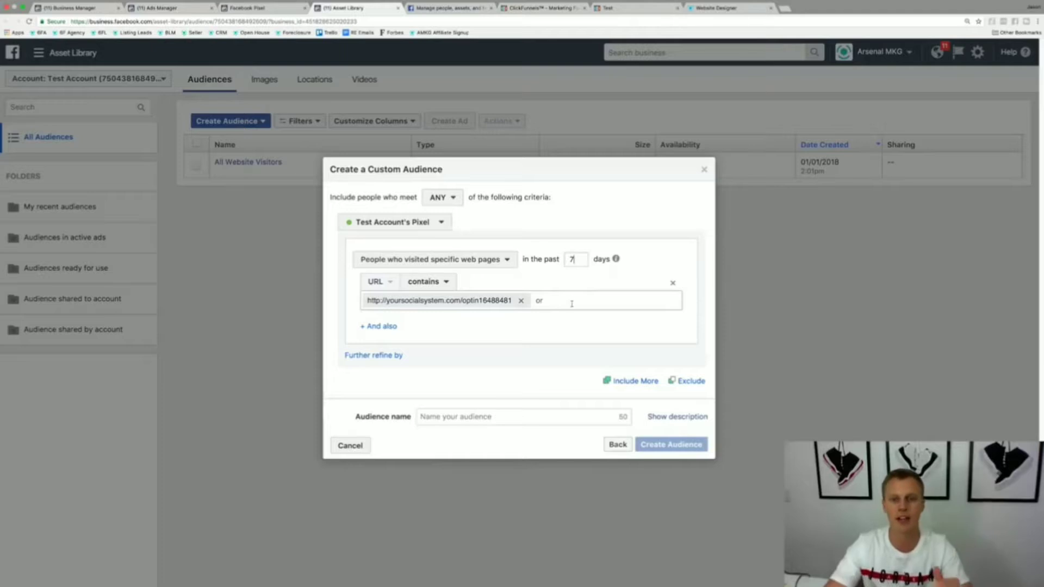
pyautogui.click(476, 419)
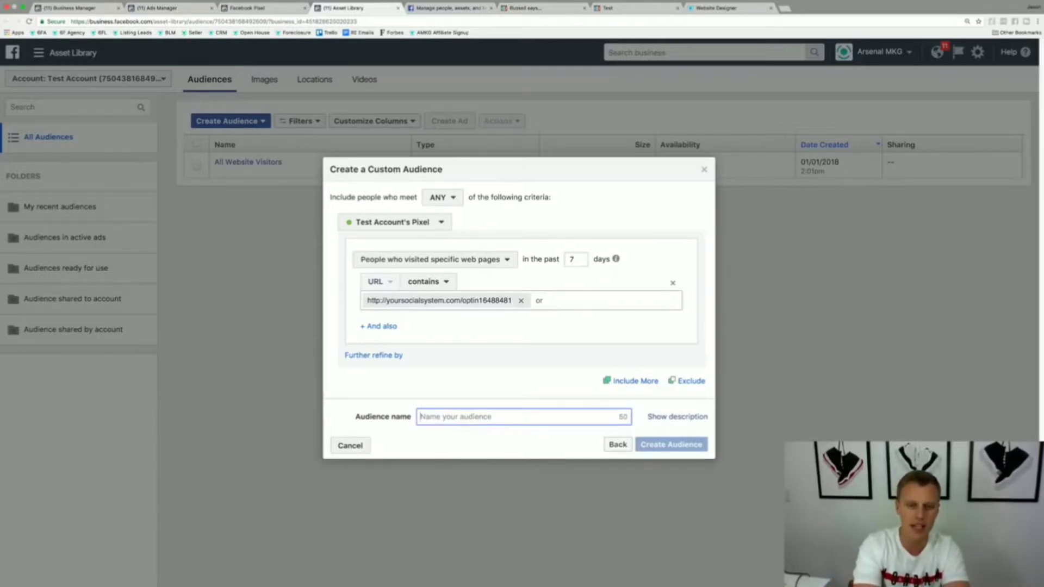
pyautogui.write('Blog Post Test Demo Page')
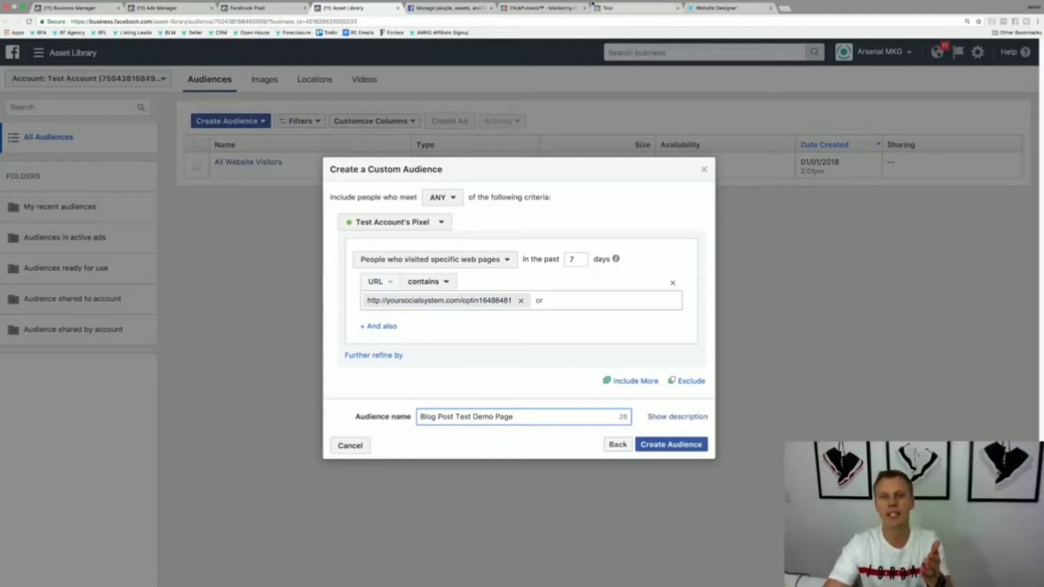
pyautogui.click(636, 7)
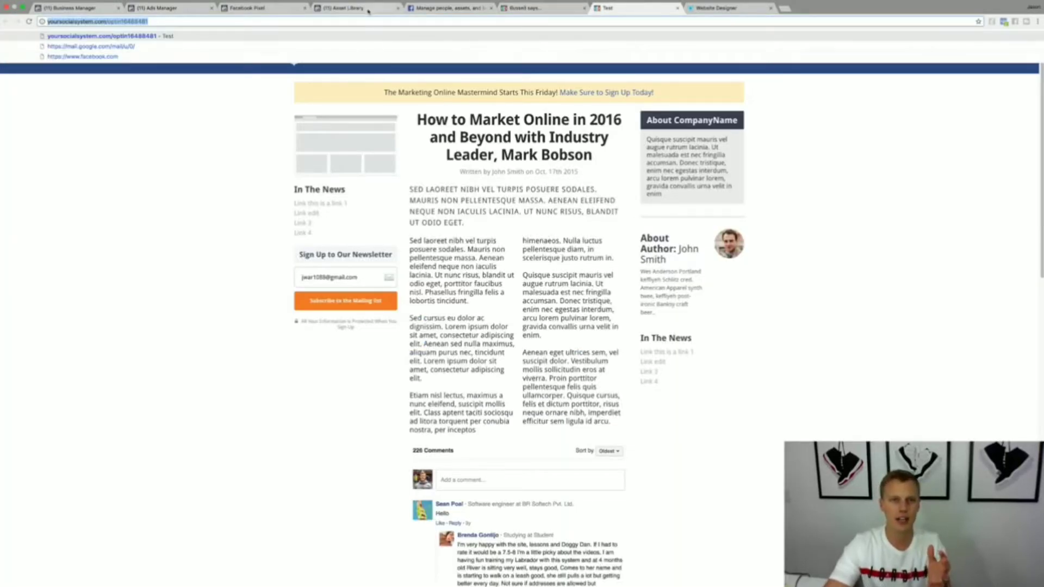
# - Return to the Asset Library, create the Blog Post Test Demo Page custom audience and close the creation dialog
pyautogui.click(353, 8)
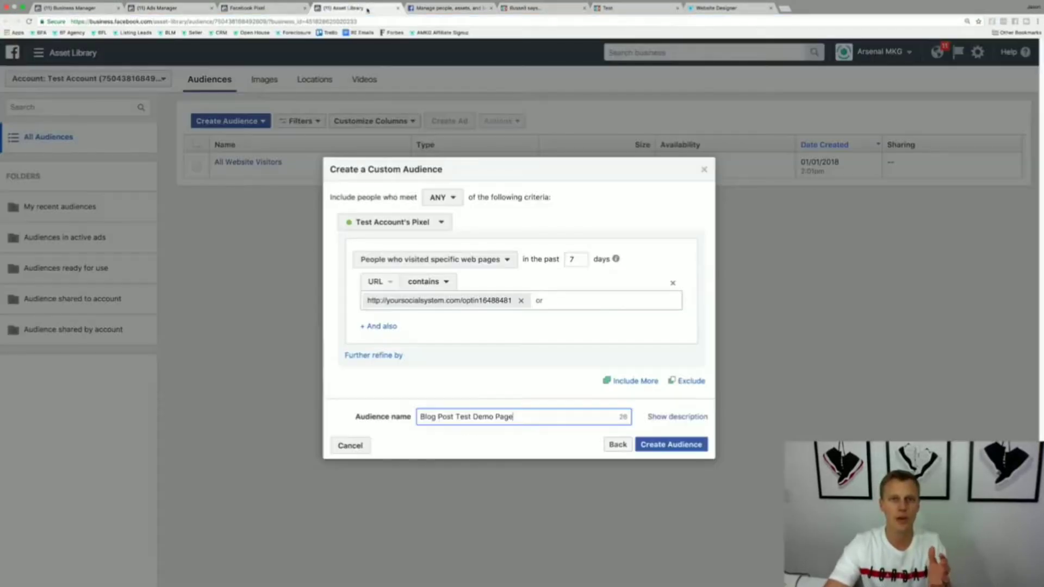
pyautogui.click(670, 446)
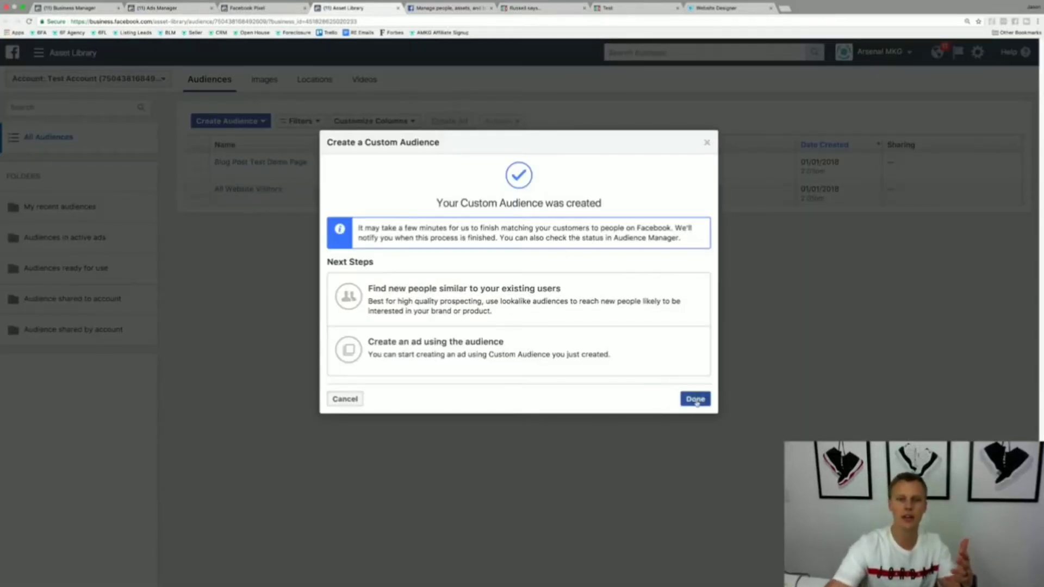
pyautogui.click(695, 400)
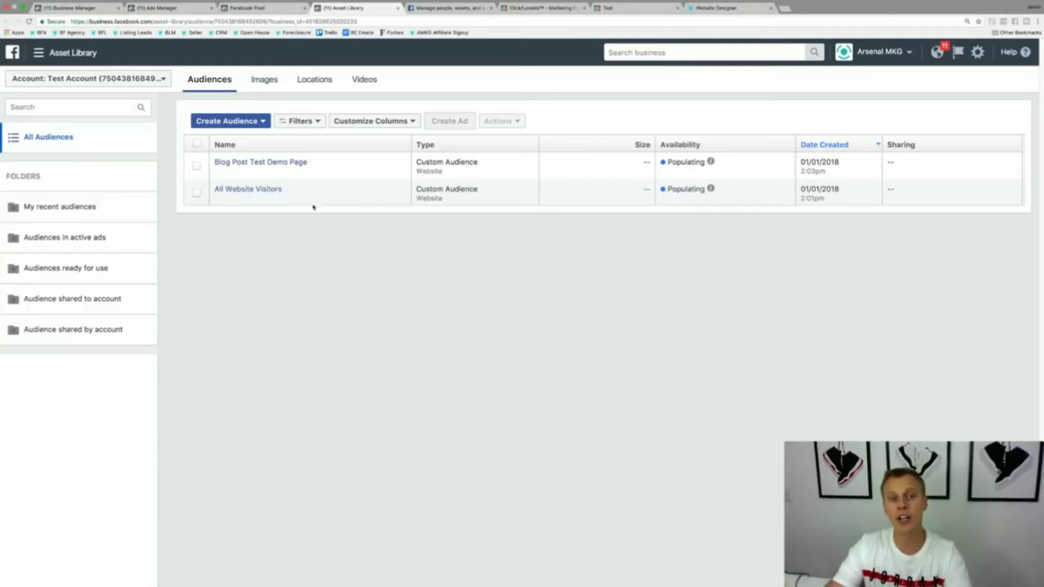
# - Start a lookalike audience and choose the Blog Post Test Demo Page custom audience as its source
pyautogui.click(251, 122)
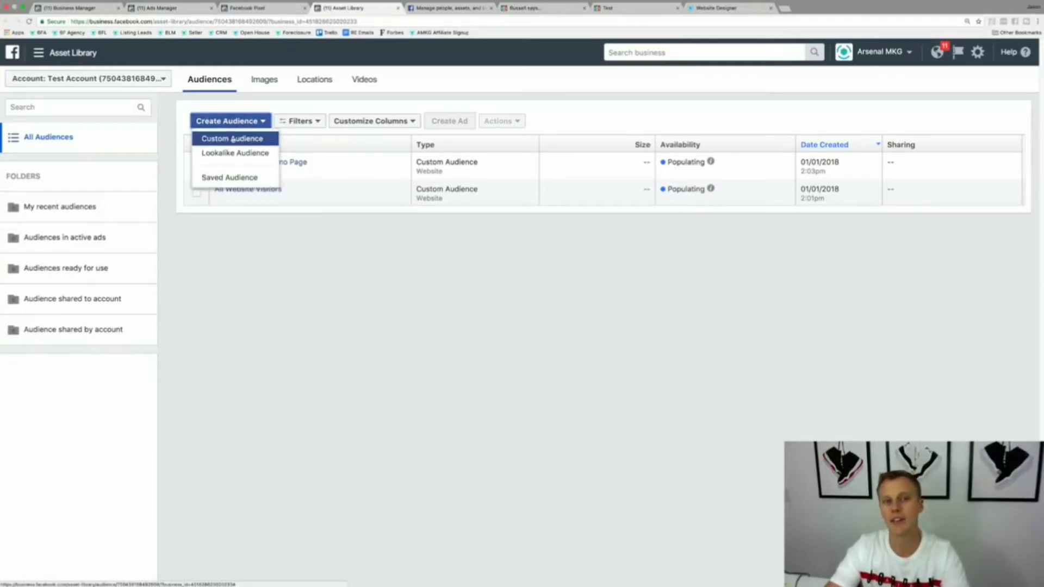
pyautogui.click(238, 155)
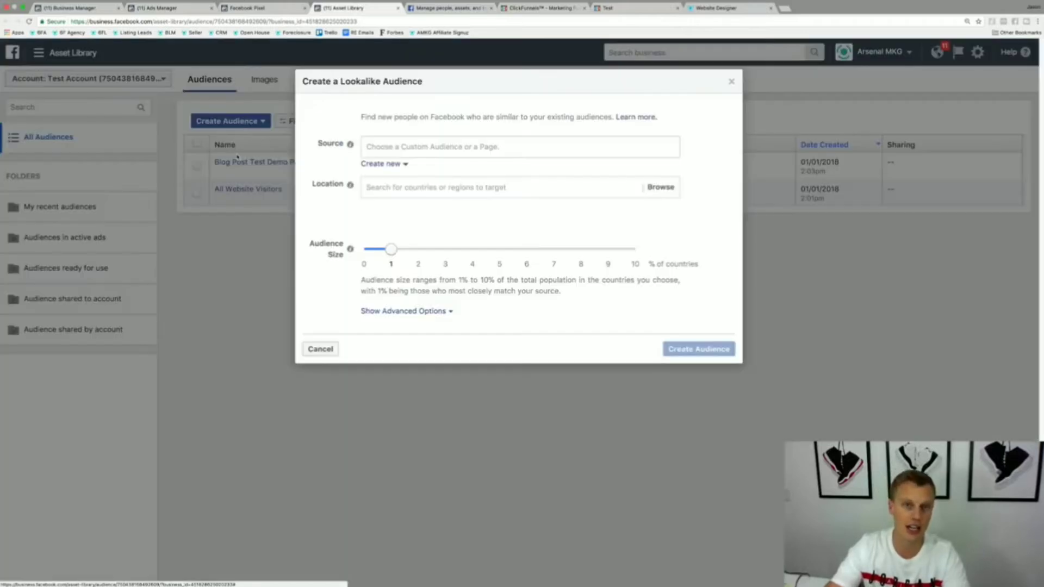
pyautogui.click(380, 147)
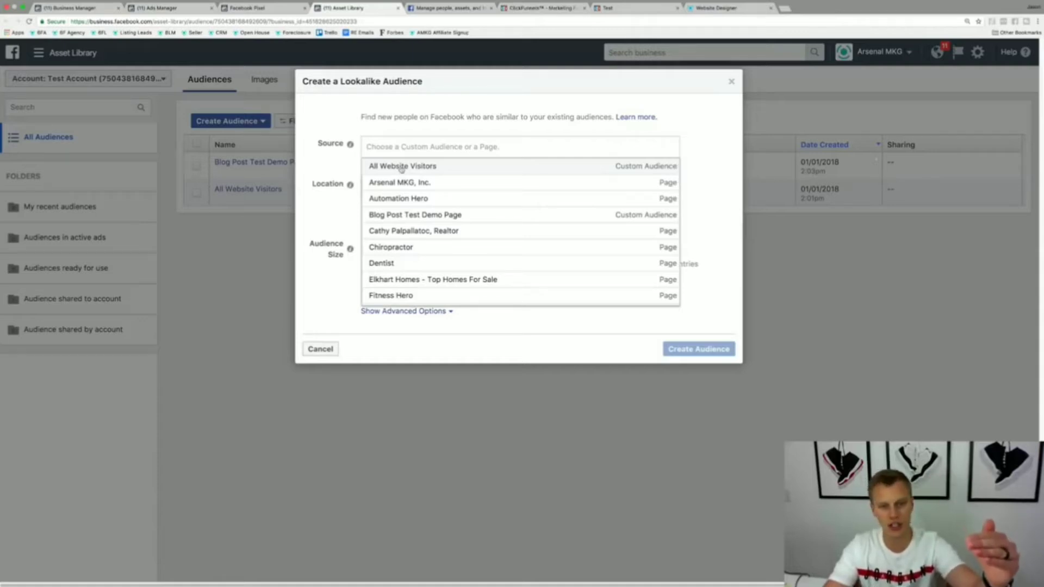
pyautogui.scroll(-2, 408, 194)
pyautogui.scroll(-4, 408, 194)
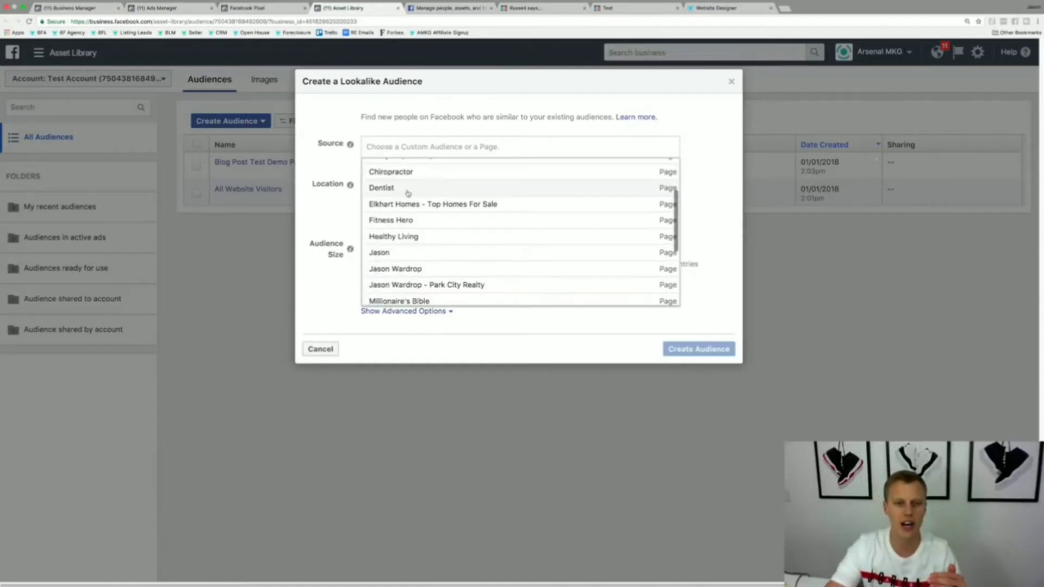
pyautogui.scroll(-3, 407, 194)
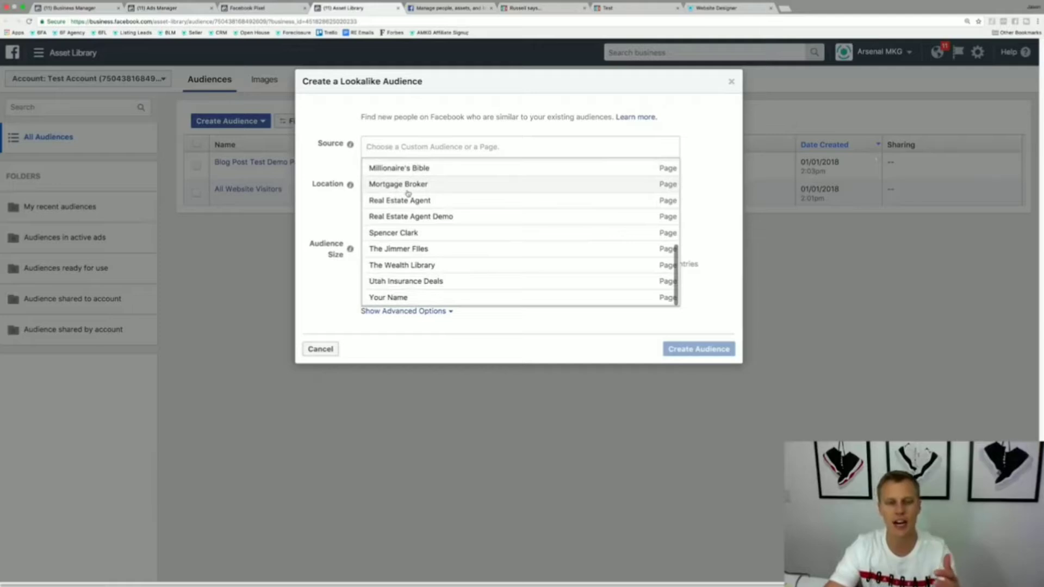
pyautogui.scroll(10, 407, 193)
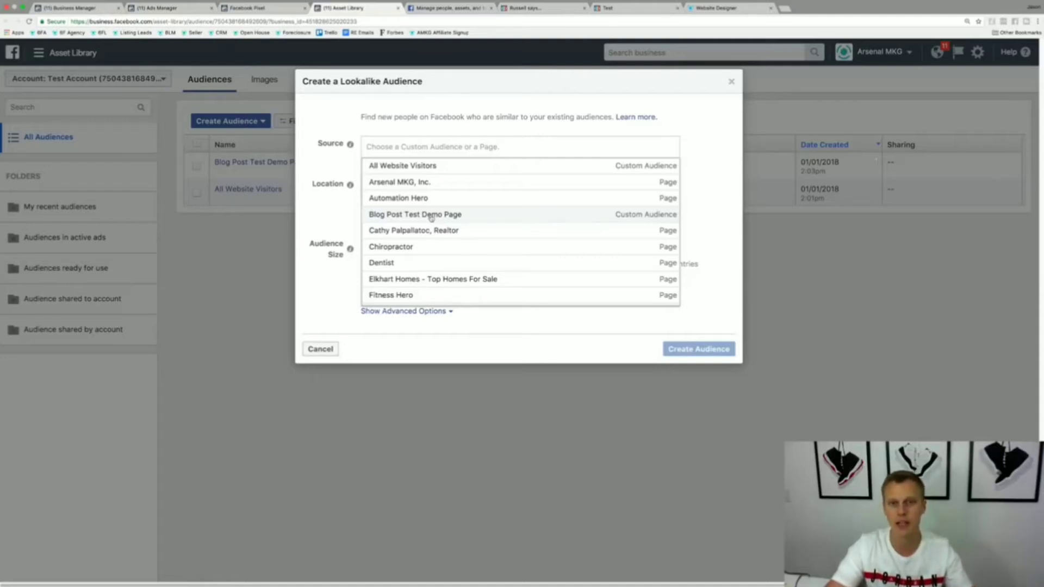
pyautogui.click(431, 215)
# - Set the lookalike's location to United States, try a 3% audience size and return it to 1%
pyautogui.click(418, 191)
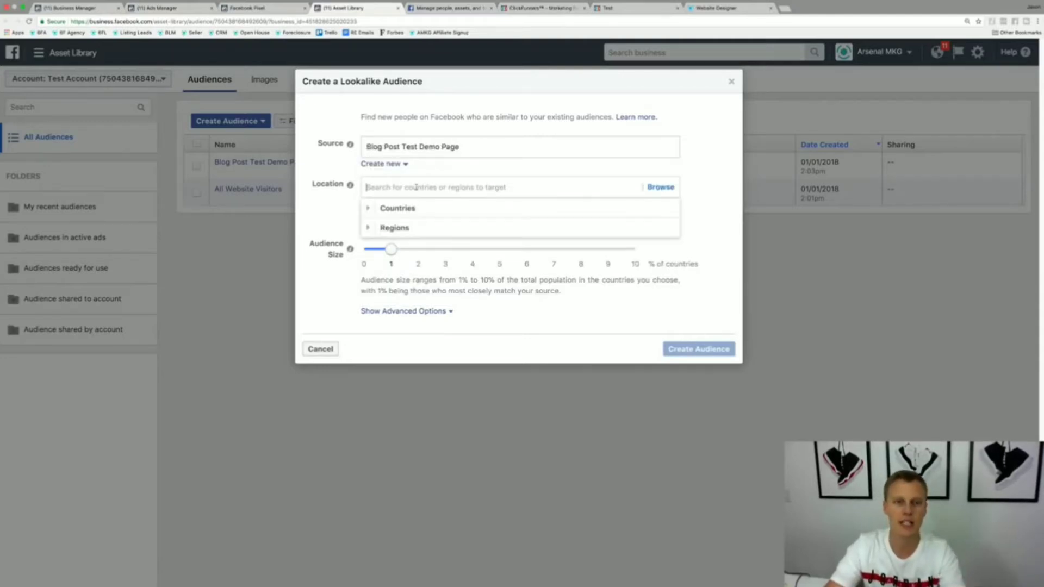
pyautogui.write('United States')
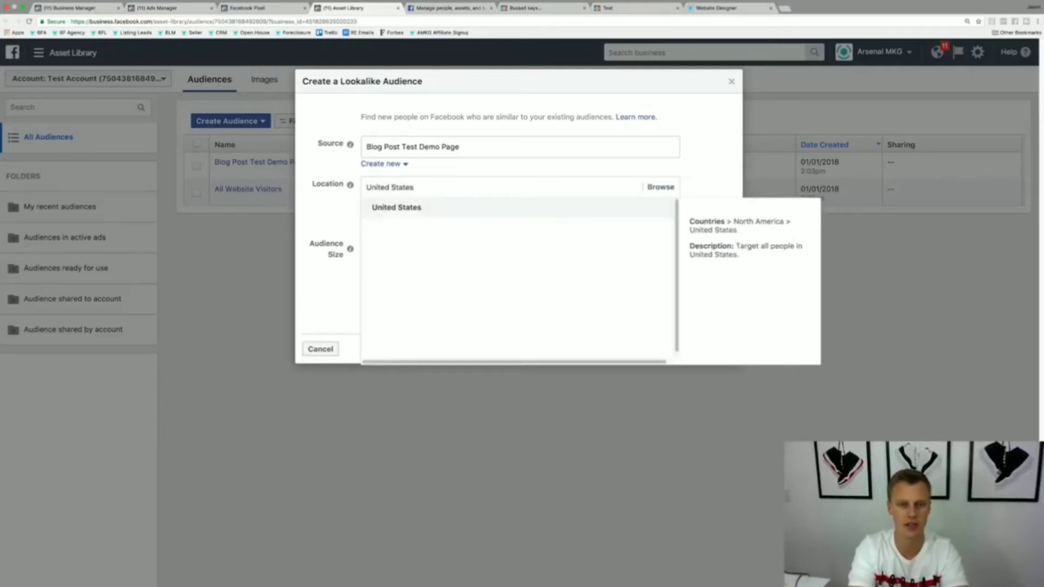
pyautogui.press('Return')
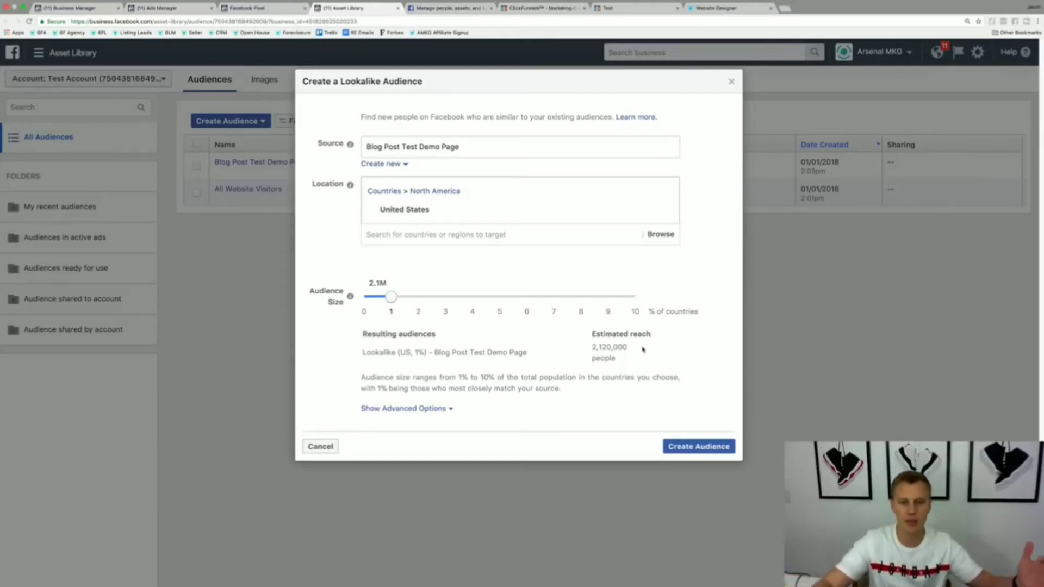
pyautogui.moveTo(392, 297); pyautogui.dragTo(445, 299)
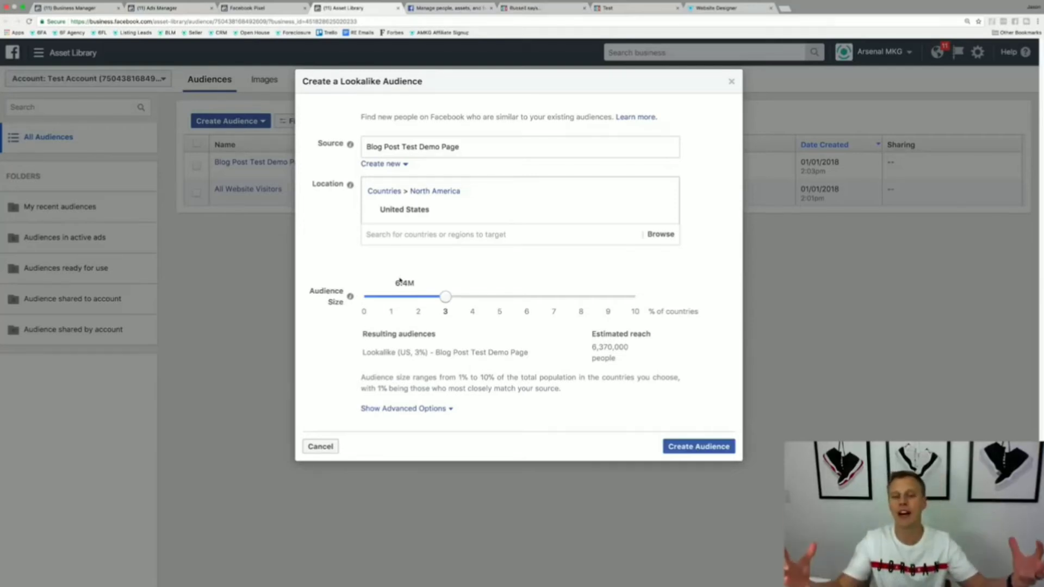
pyautogui.moveTo(443, 296); pyautogui.dragTo(392, 297)
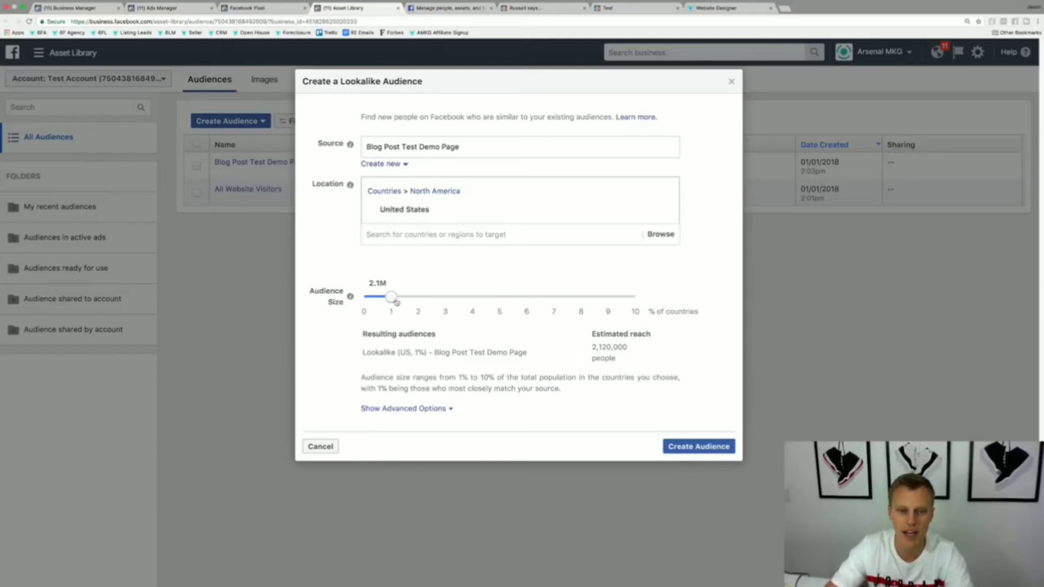
# - In the advanced options, set the number of audiences to 1 and create the lookalike audience
pyautogui.click(426, 408)
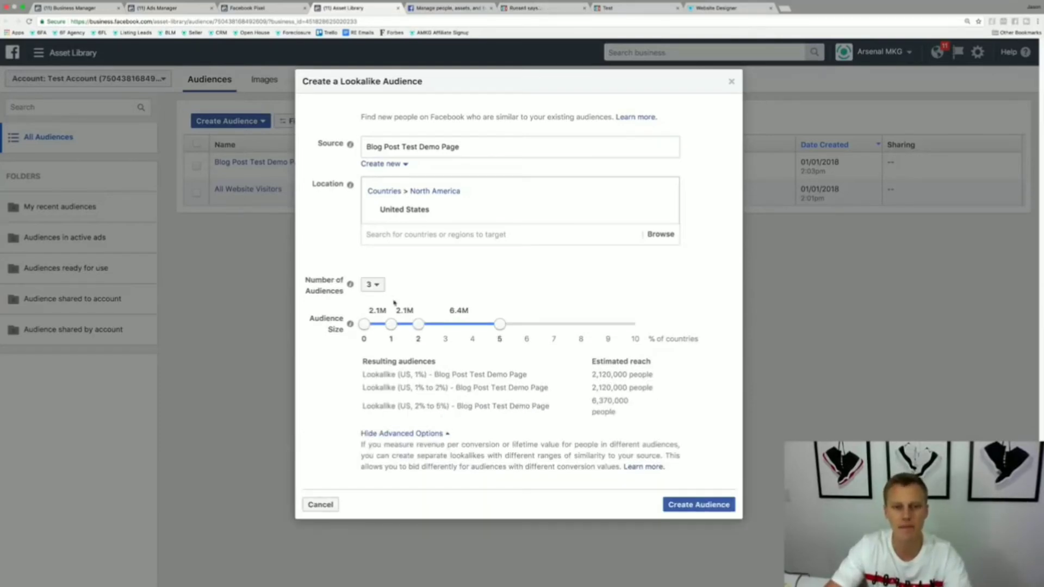
pyautogui.click(379, 285)
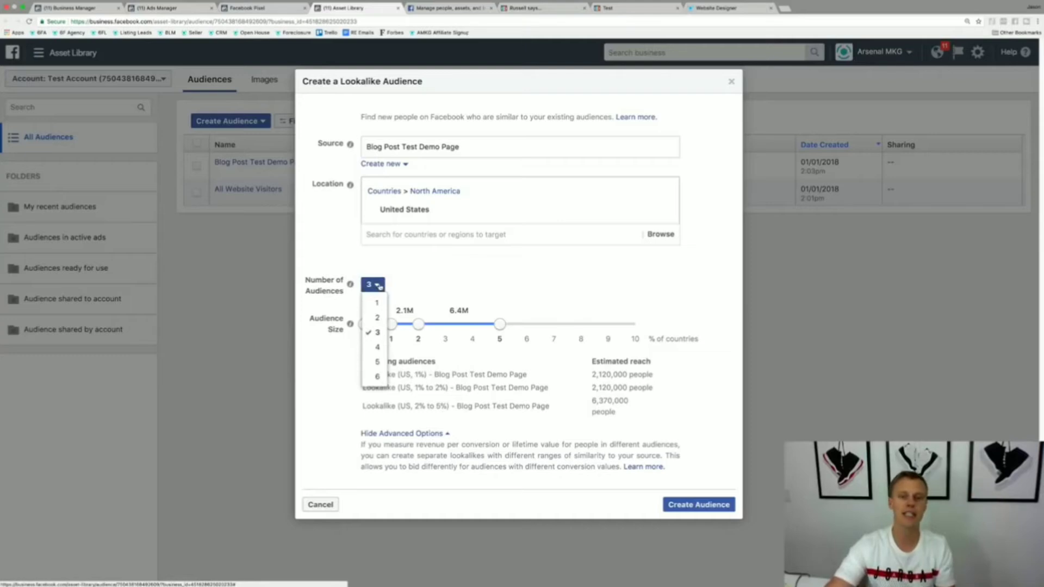
pyautogui.click(379, 286)
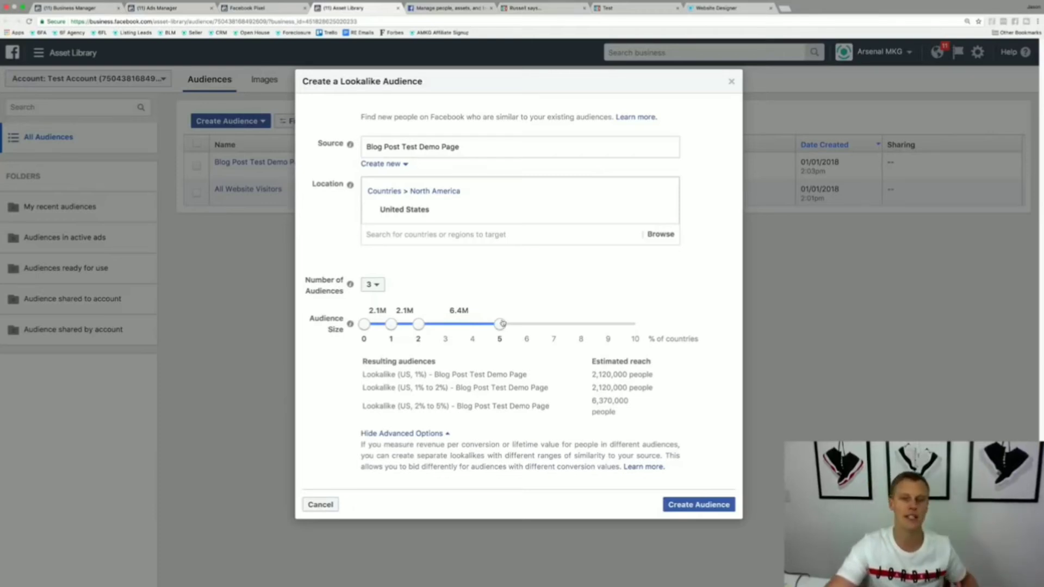
pyautogui.click(377, 286)
pyautogui.click(377, 302)
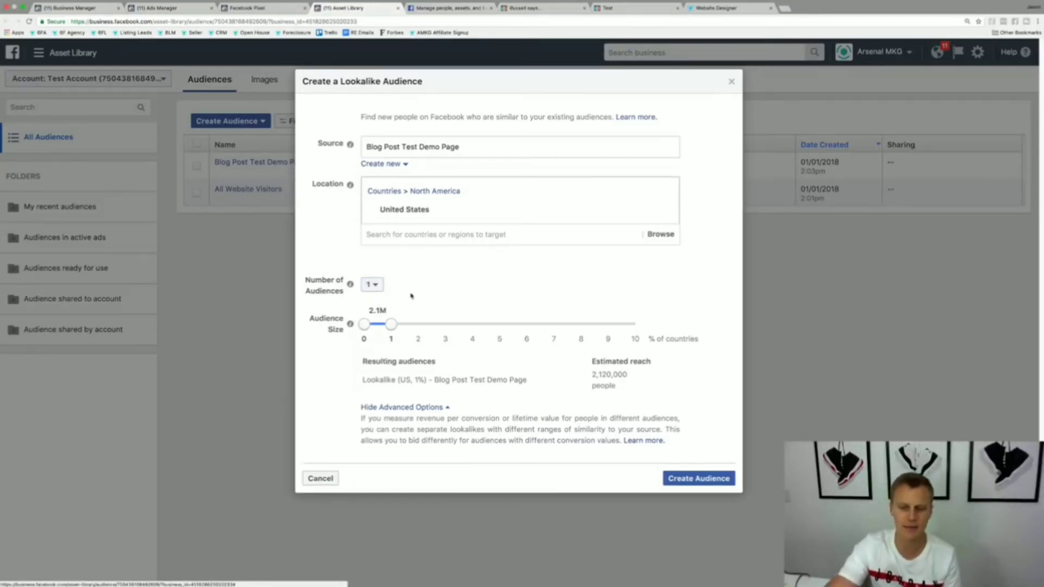
pyautogui.click(695, 479)
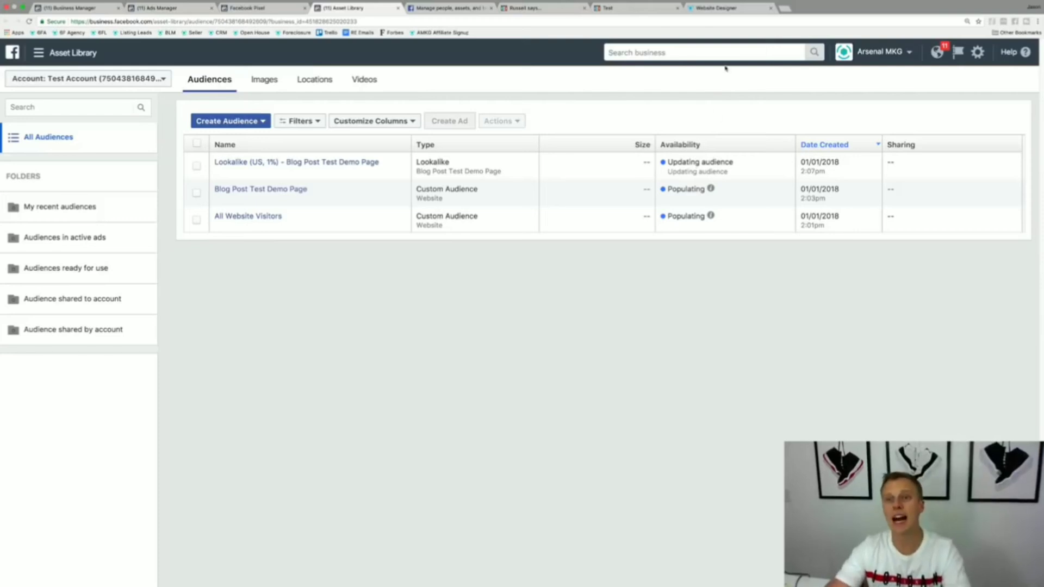
# - Search the business tools for "pixel" and open the Pixels page
pyautogui.click(697, 49)
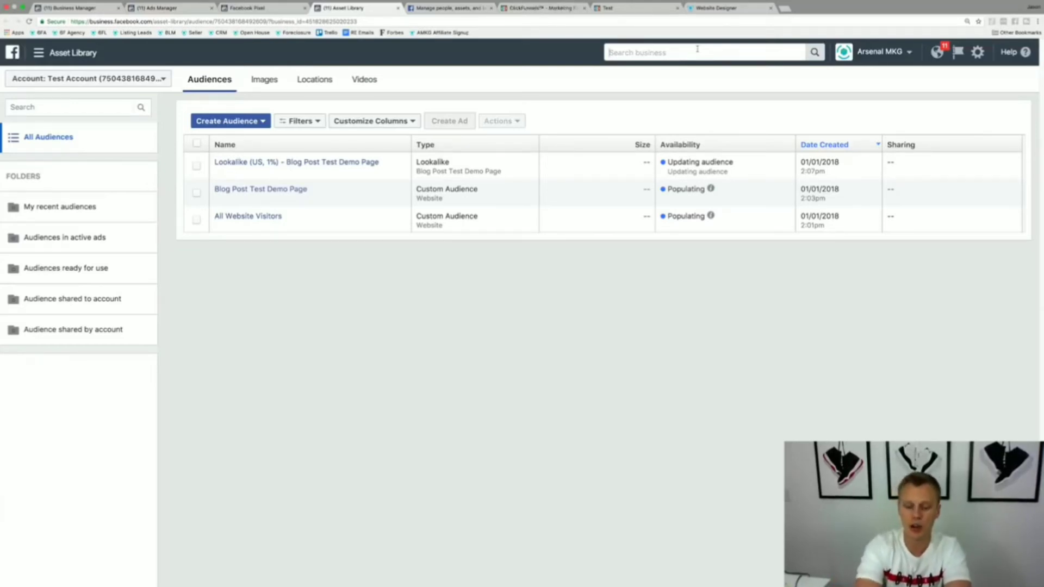
pyautogui.write('pixel')
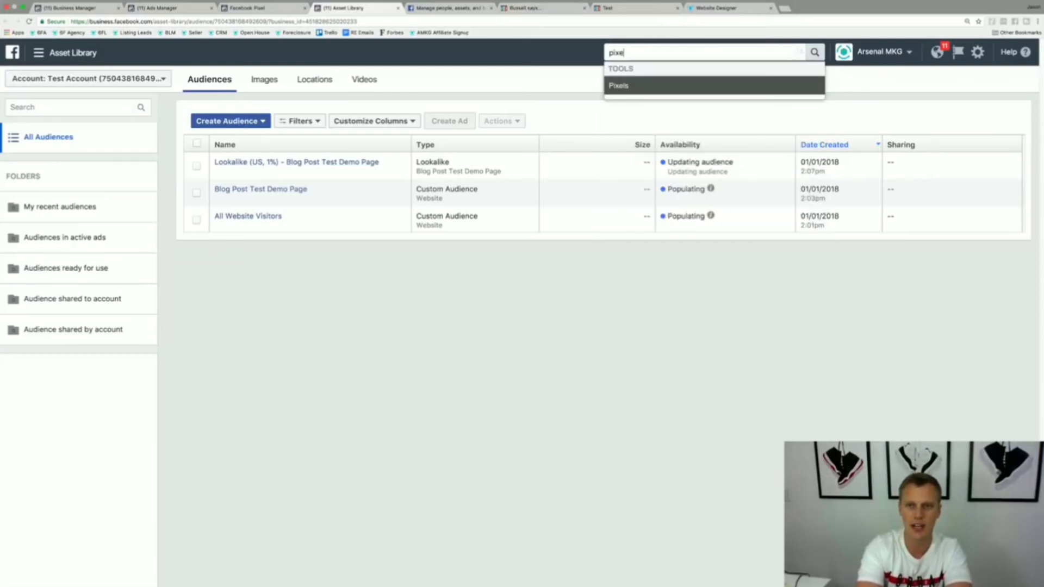
pyautogui.press('Return')
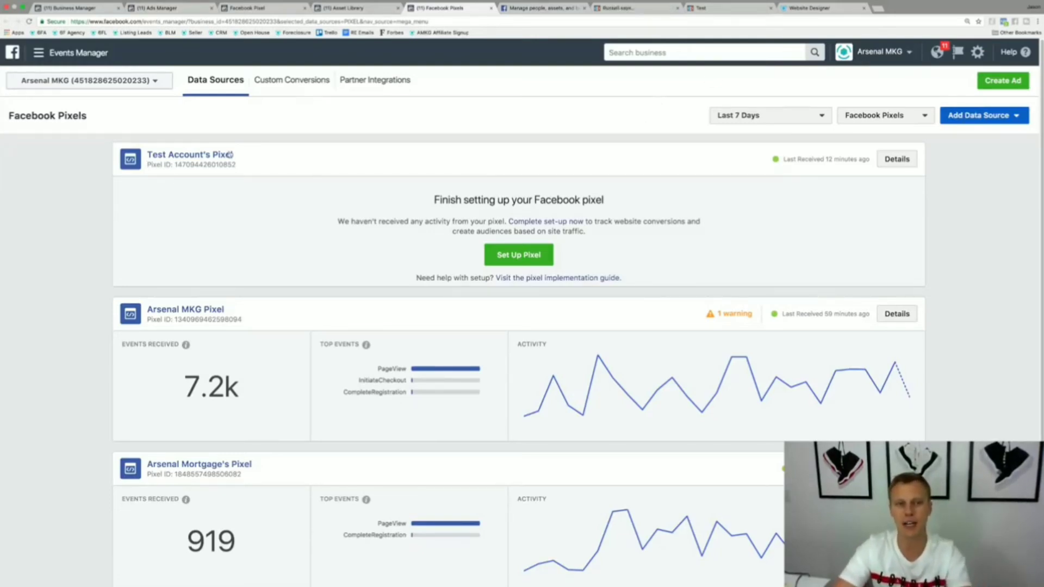
pyautogui.click(525, 260)
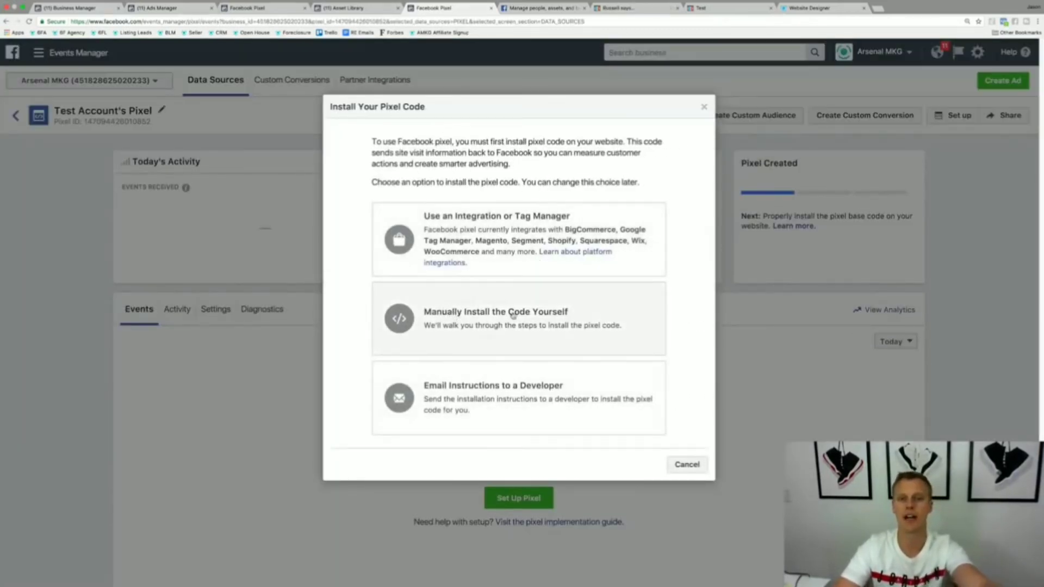
pyautogui.click(484, 311)
pyautogui.scroll(-5, 406, 376)
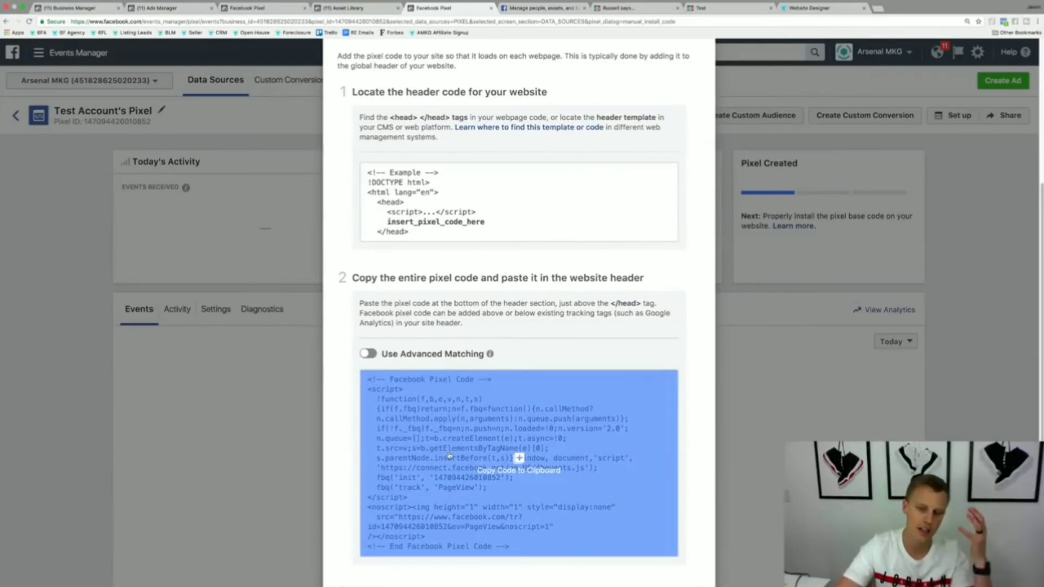
pyautogui.click(449, 456)
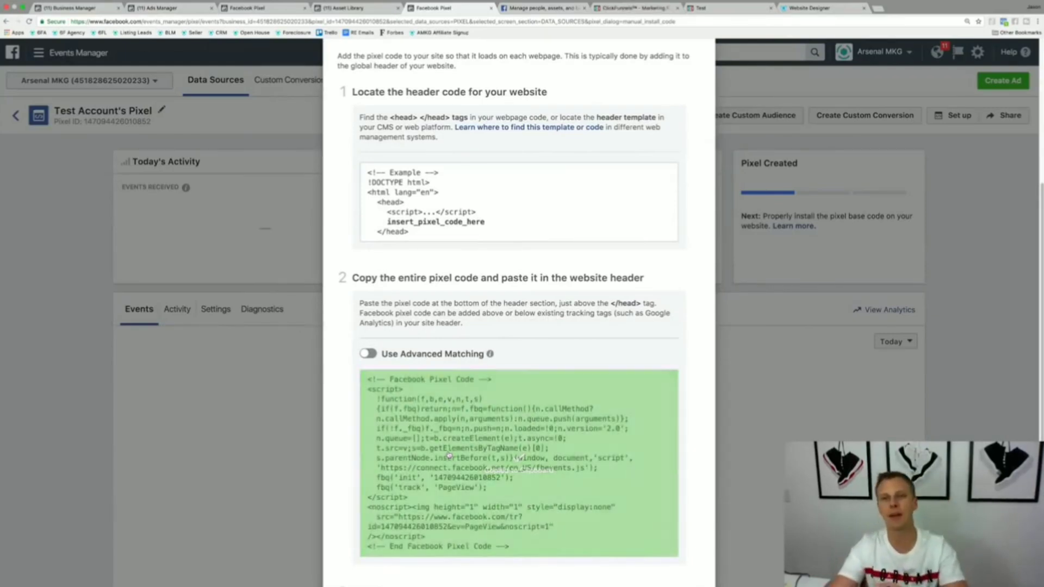